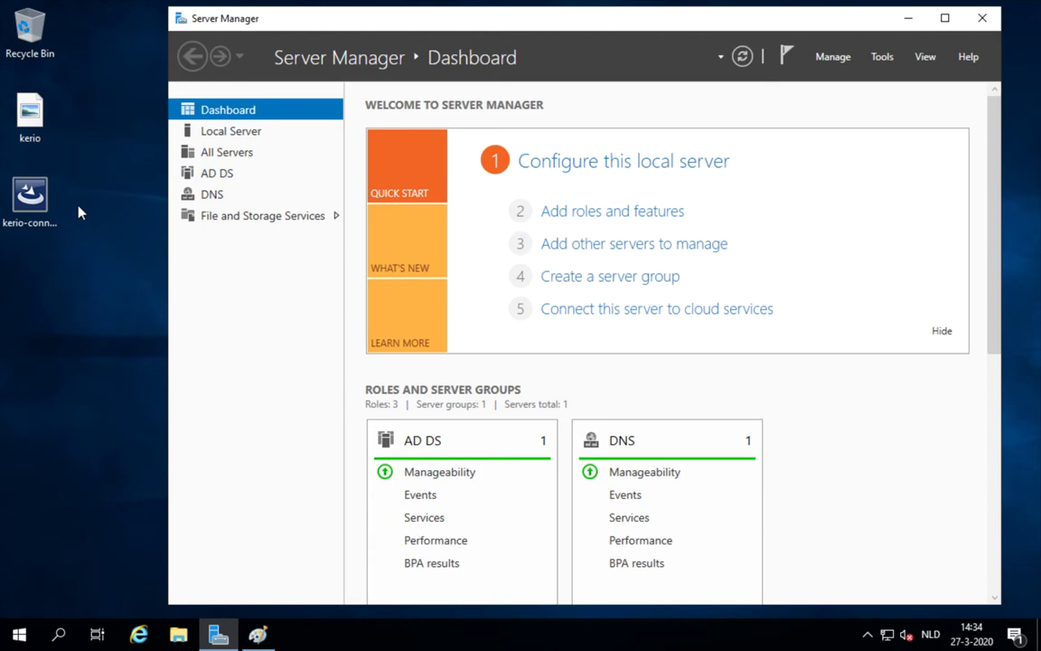
- Bring the 'kerio - Paint' window with the router, DC1 and MAIL network diagram to the front
mouse_move(258, 634)
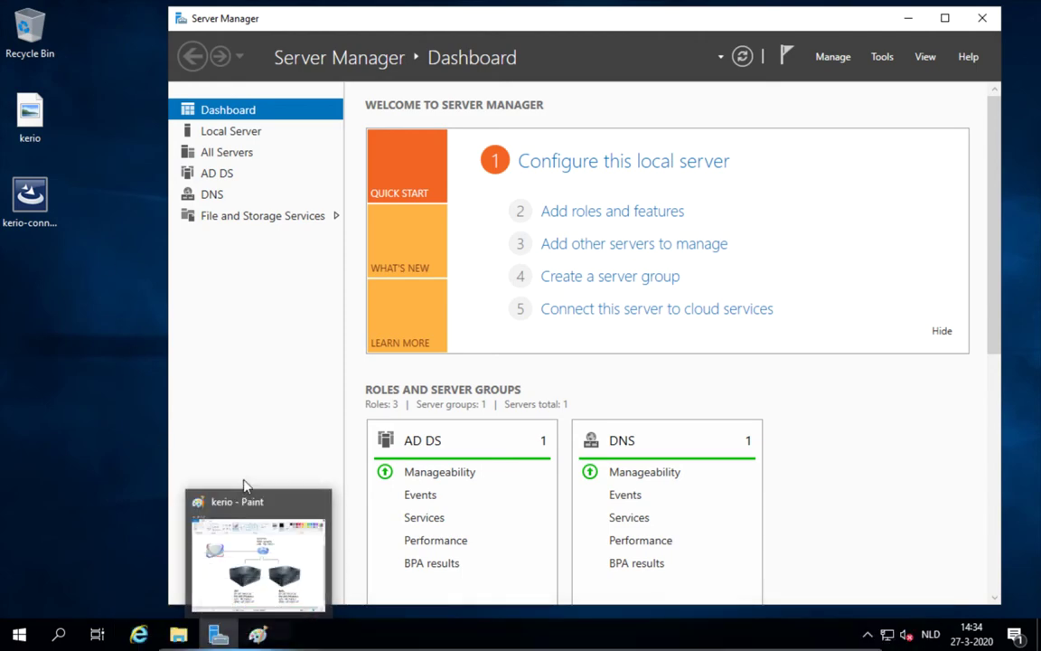
click(231, 552)
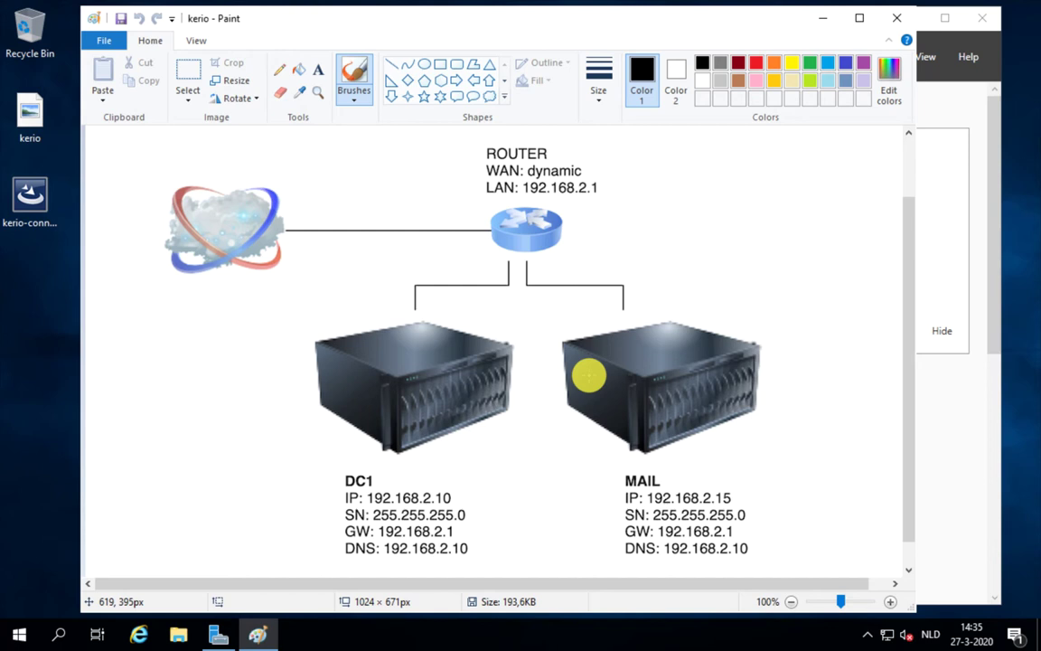
- Close Paint so the Server Manager dashboard with the AD DS and DNS roles is visible
click(895, 20)
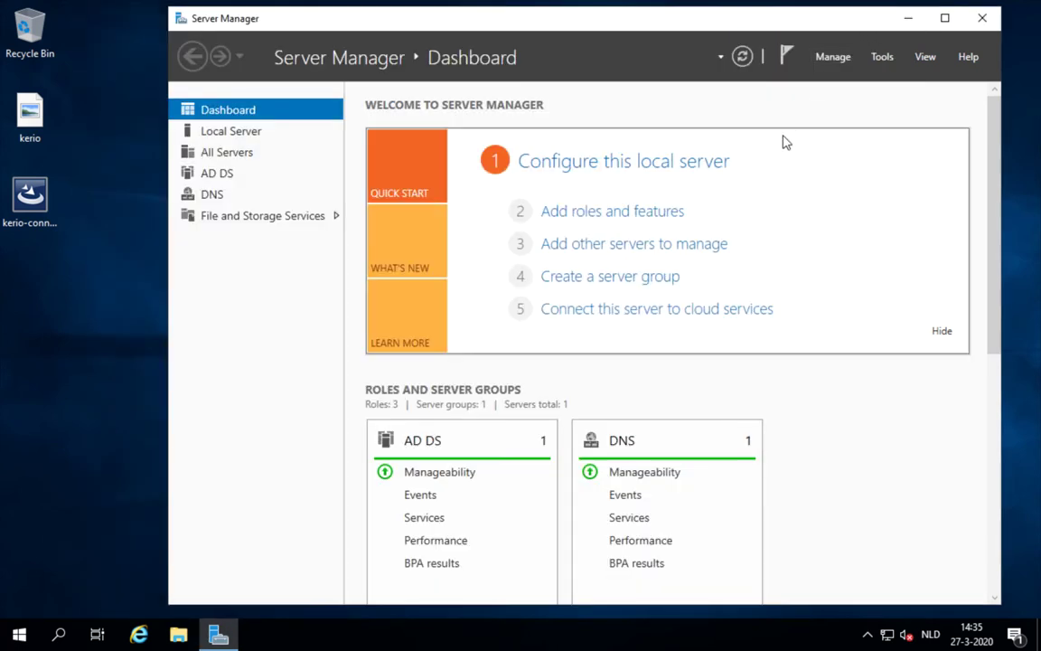
click(884, 56)
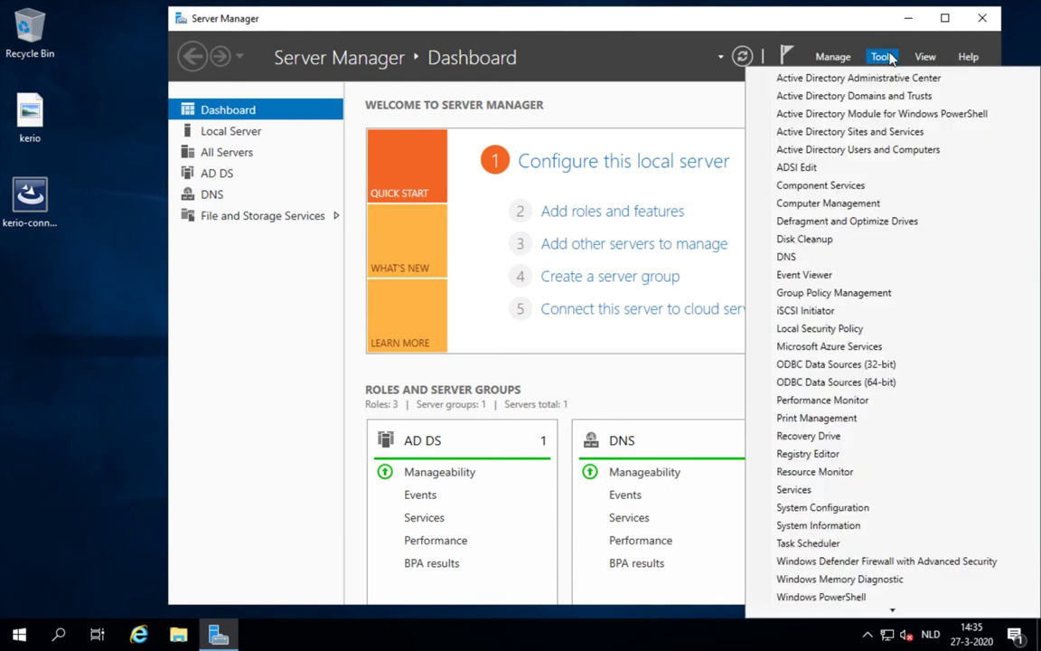
click(870, 158)
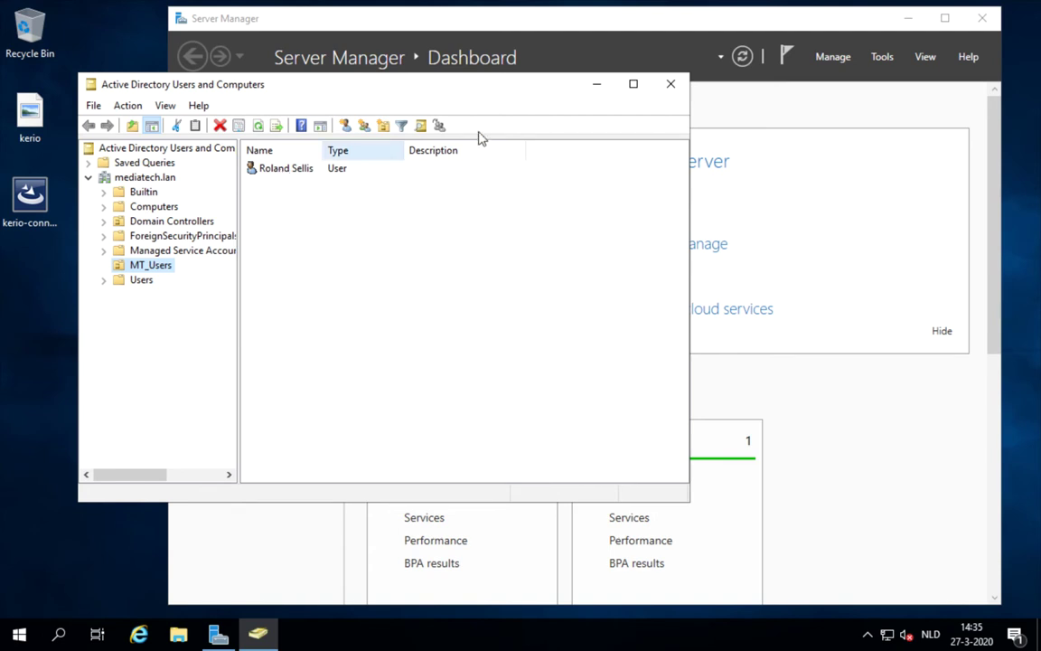
click(671, 84)
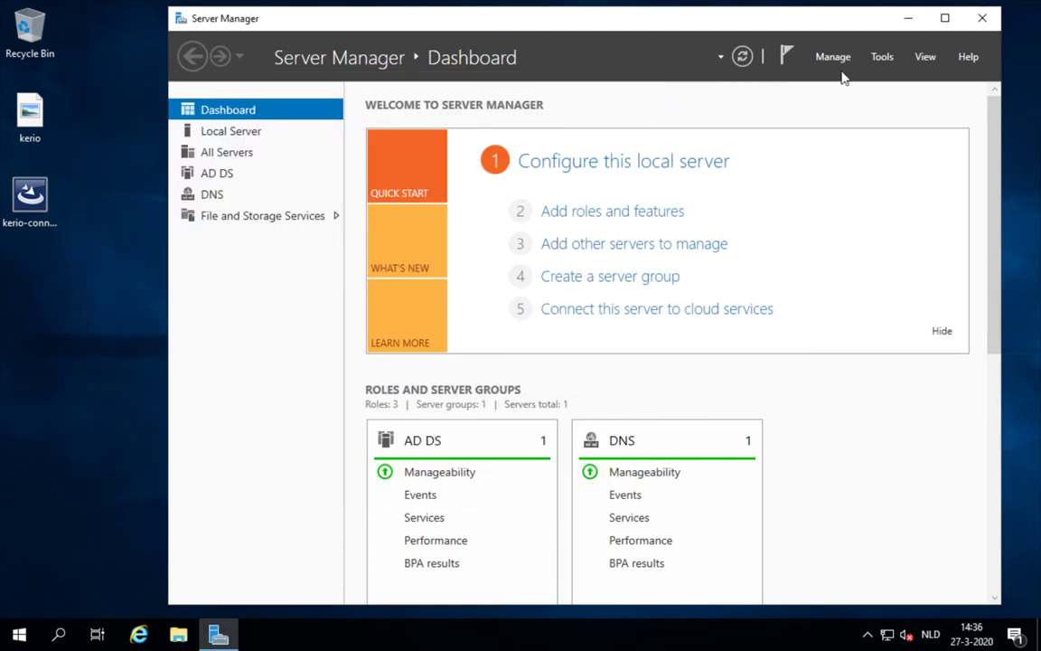
click(875, 65)
click(732, 231)
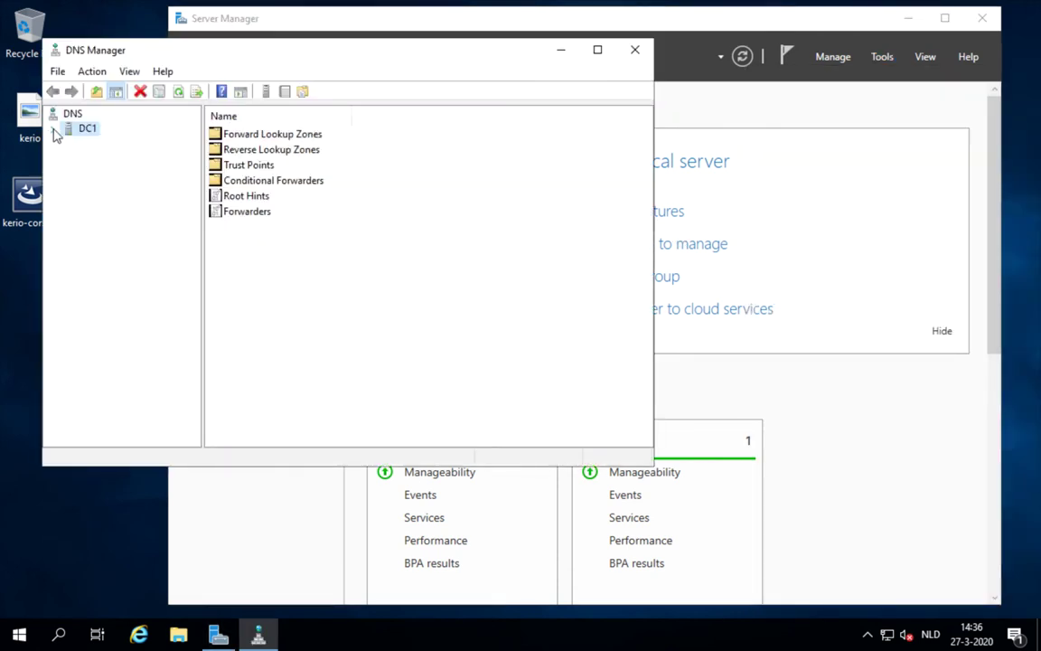
click(52, 129)
double_click(83, 143)
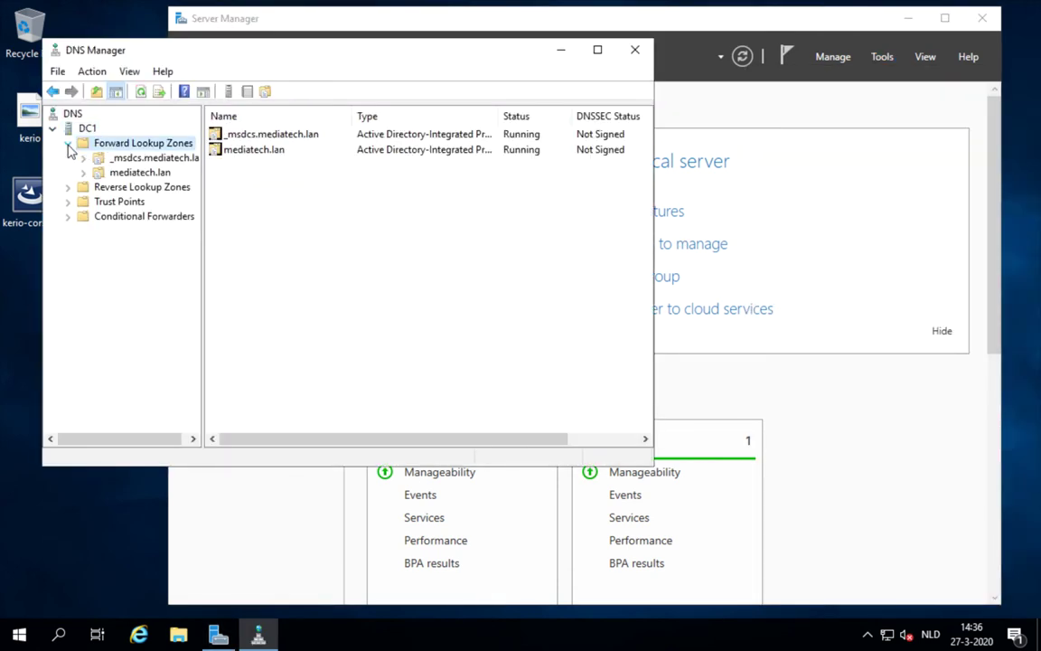
click(113, 173)
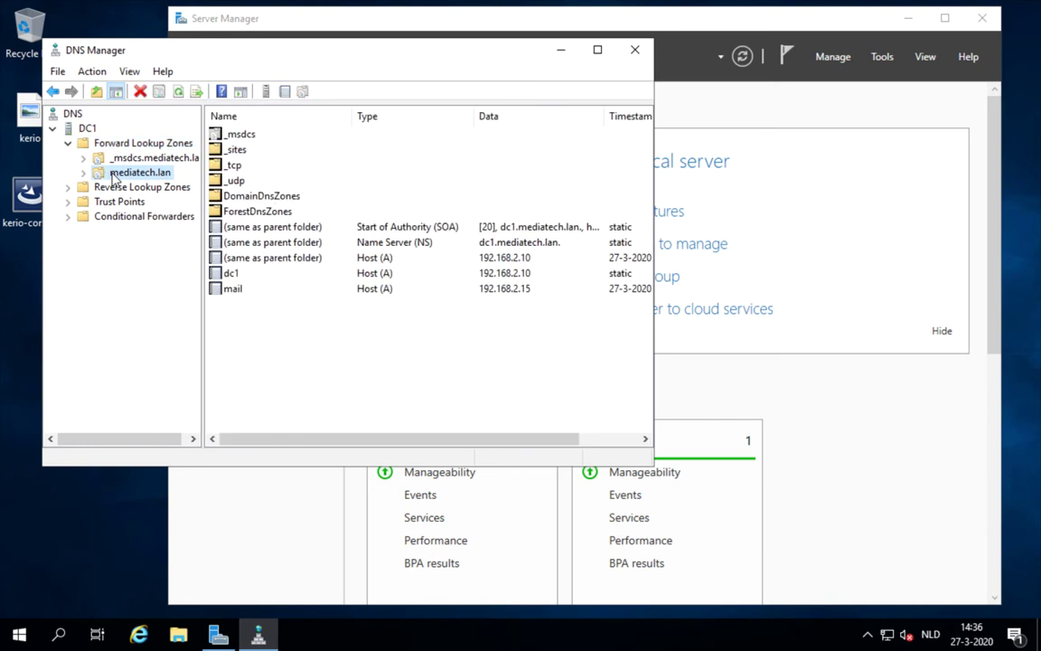
click(232, 272)
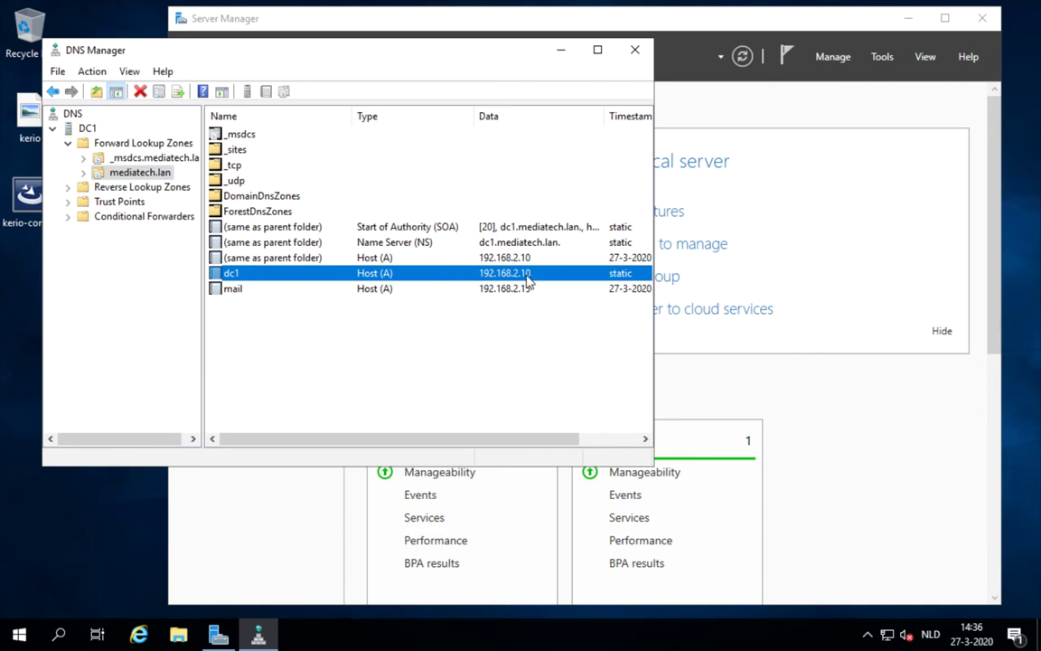
click(262, 289)
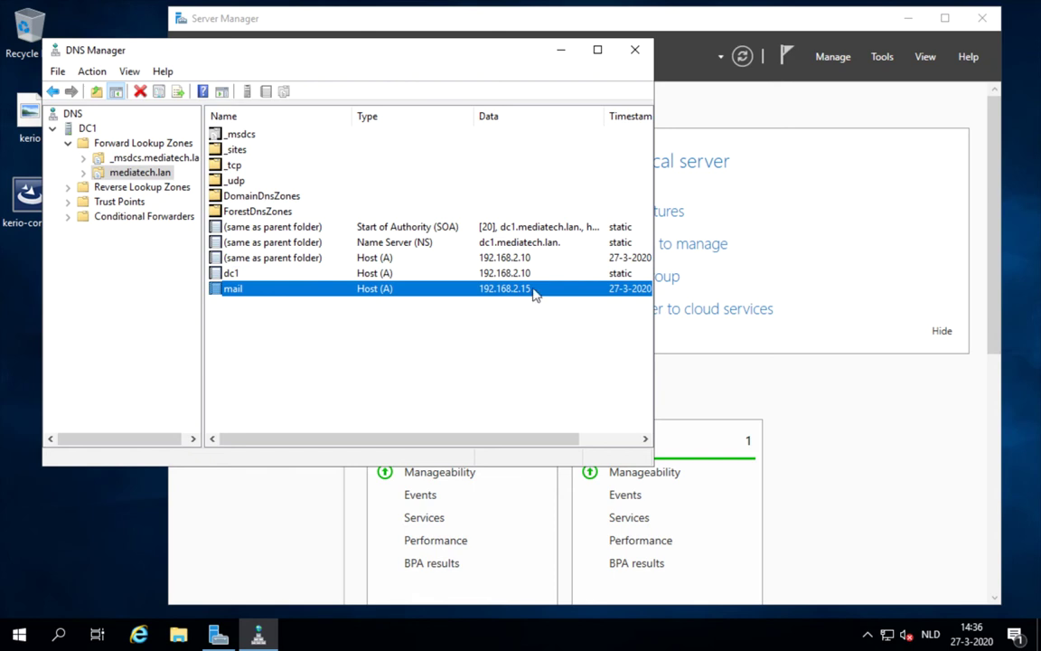
click(638, 52)
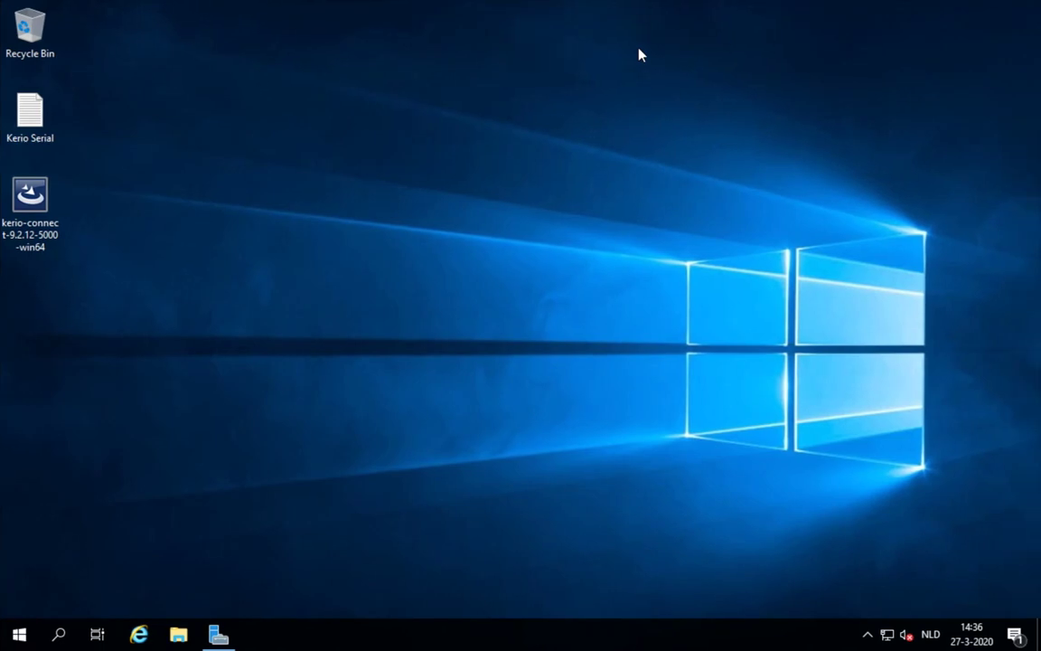
- Run the Kerio Connect installer as administrator with English as the setup language
click(38, 204)
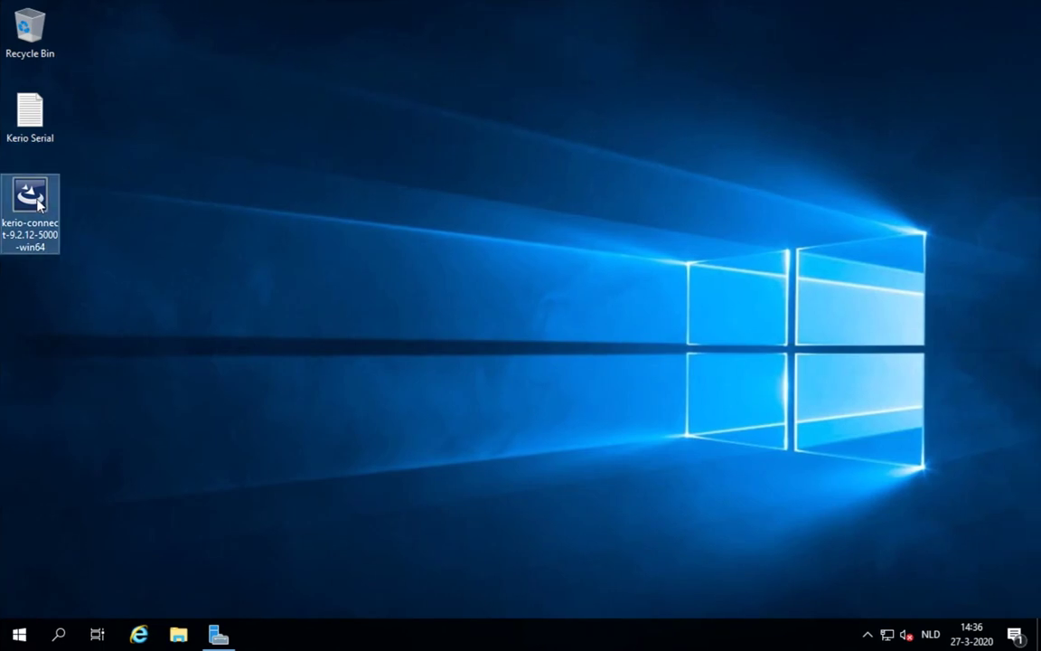
click(36, 113)
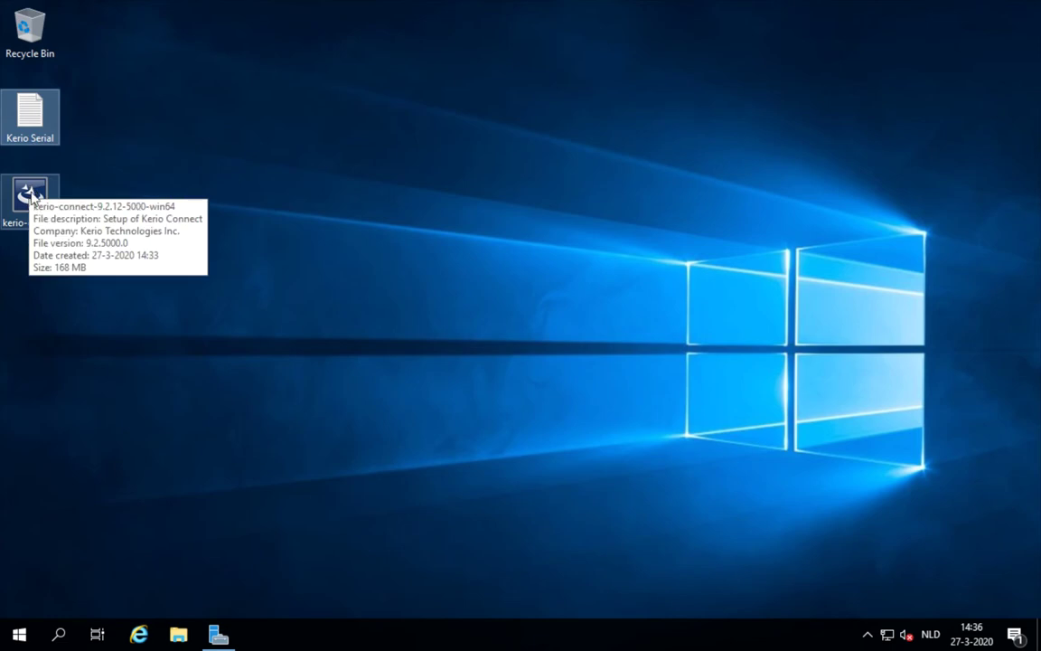
right_click(33, 197)
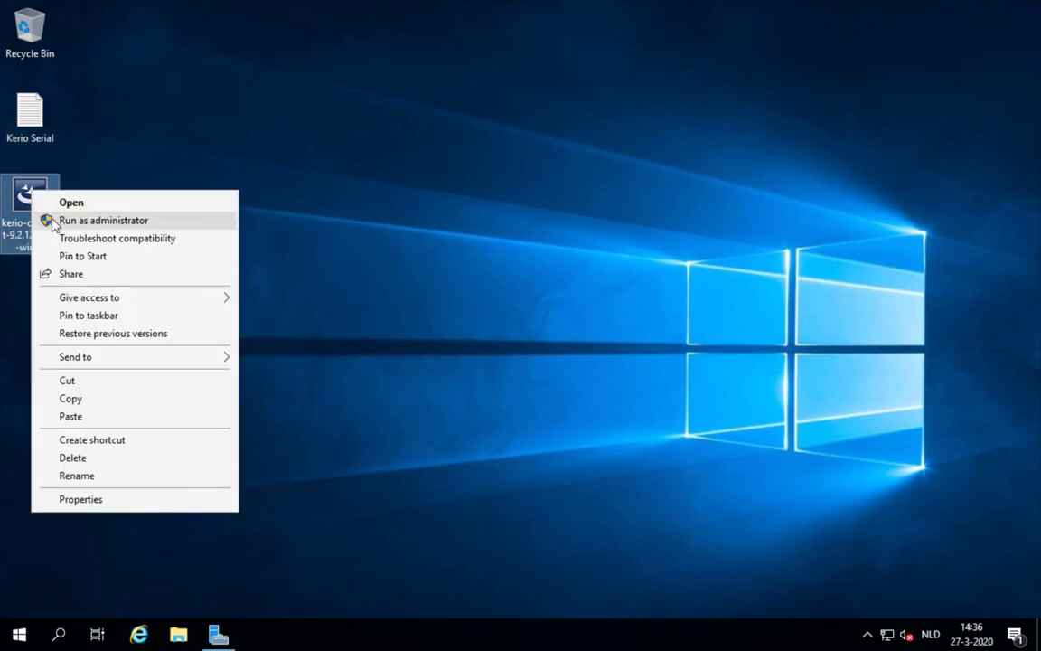
click(90, 220)
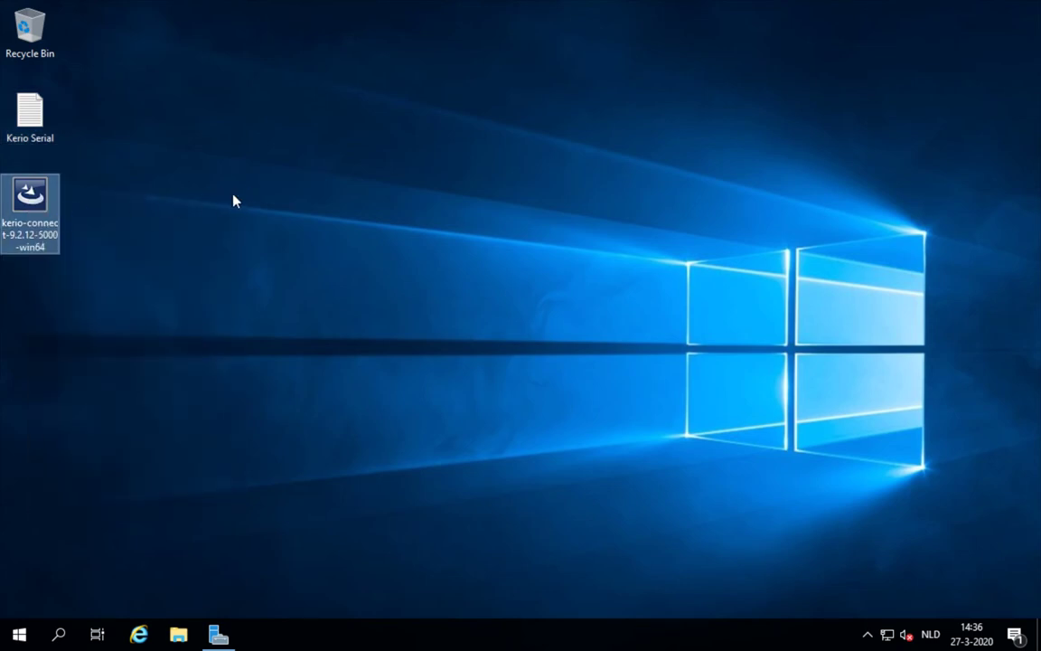
click(445, 329)
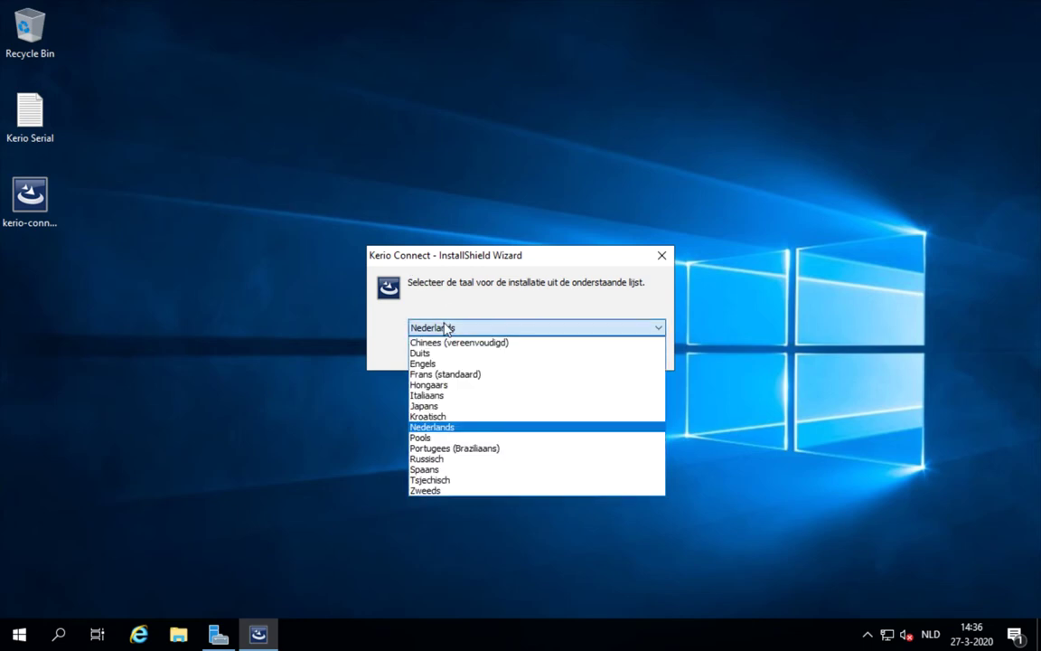
click(442, 363)
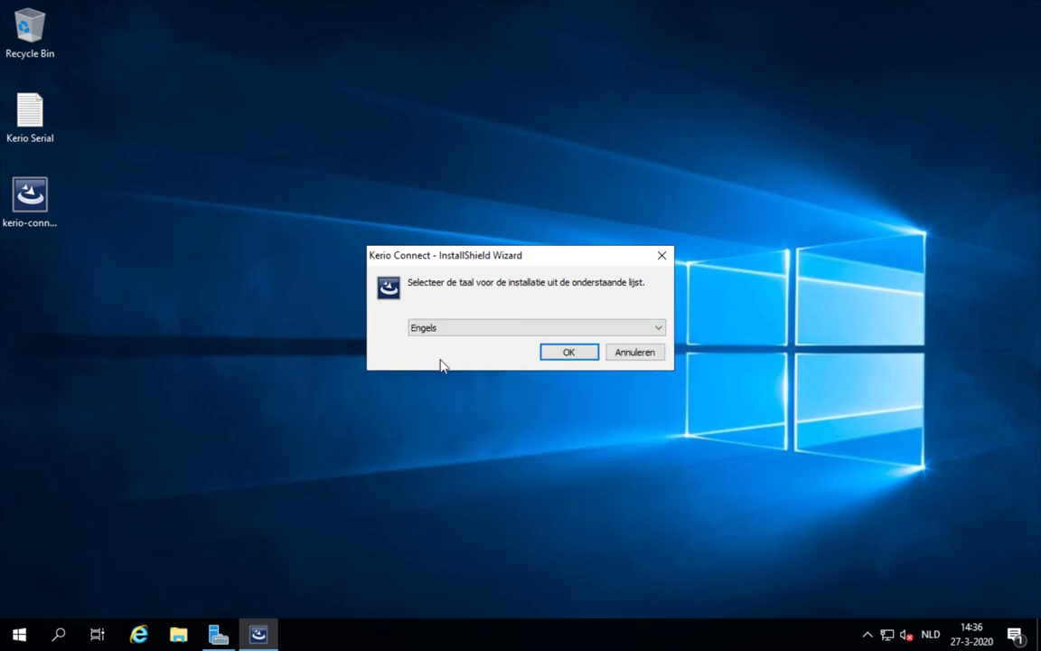
click(550, 351)
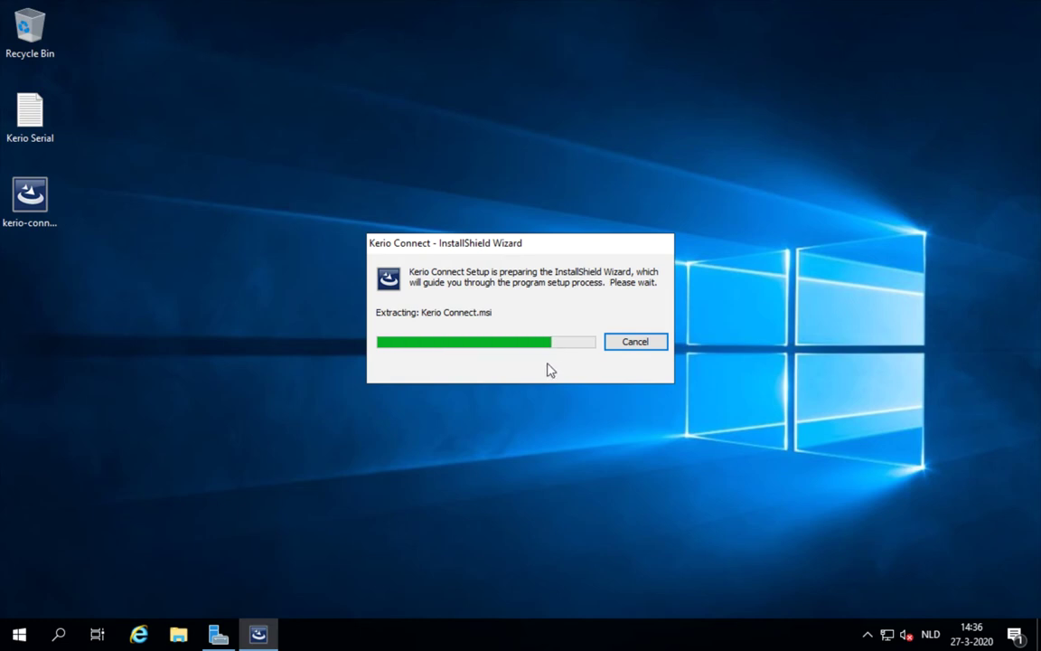
- Install Kerio Connect into the default C:\Program Files\Kerio folder and finish, opening web administration
click(589, 448)
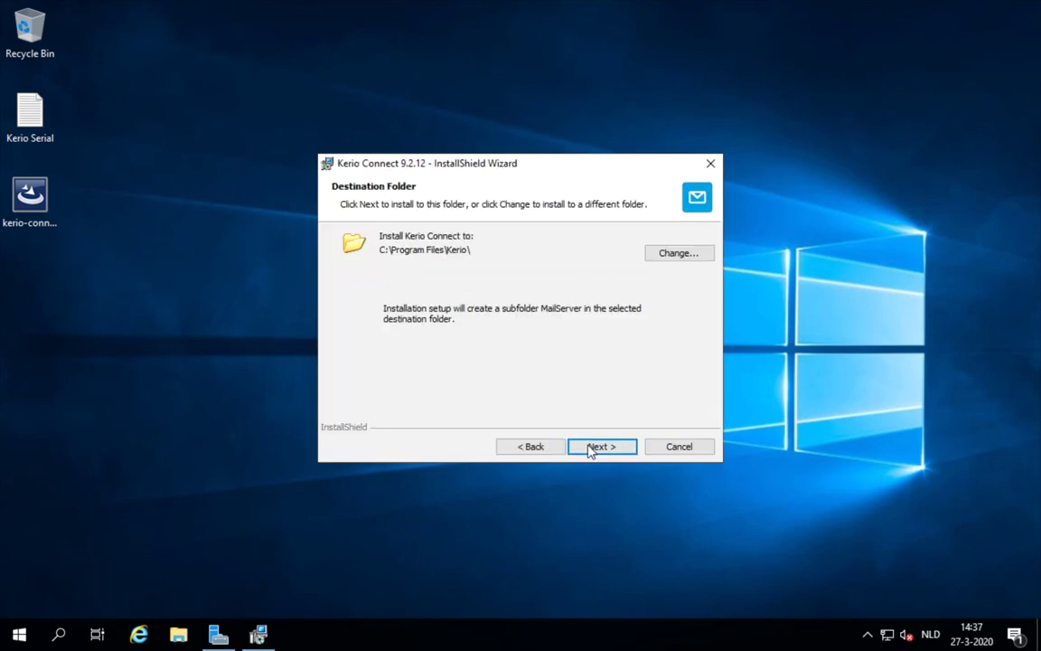
click(590, 447)
click(589, 448)
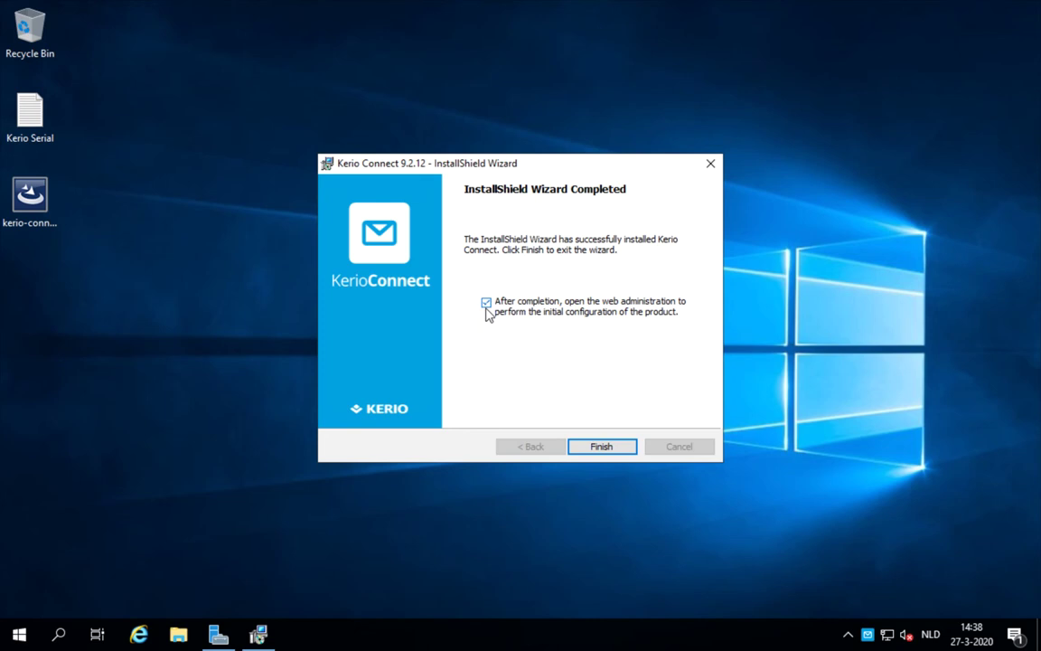
click(601, 446)
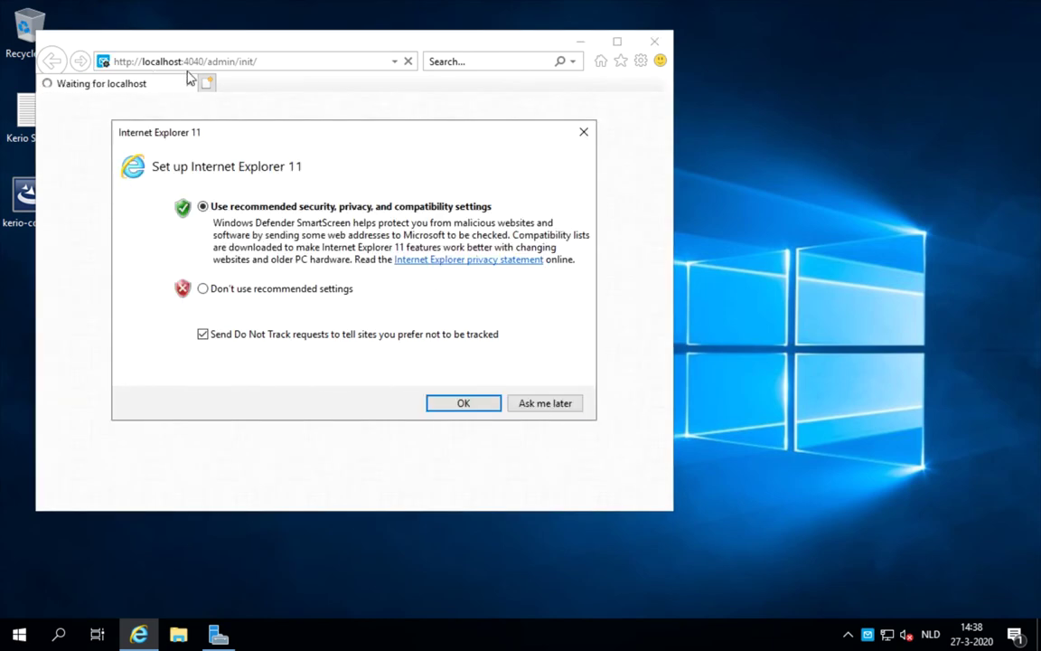
- Accept the recommended Internet Explorer settings and switch the Kerio configuration wizard to English
click(461, 404)
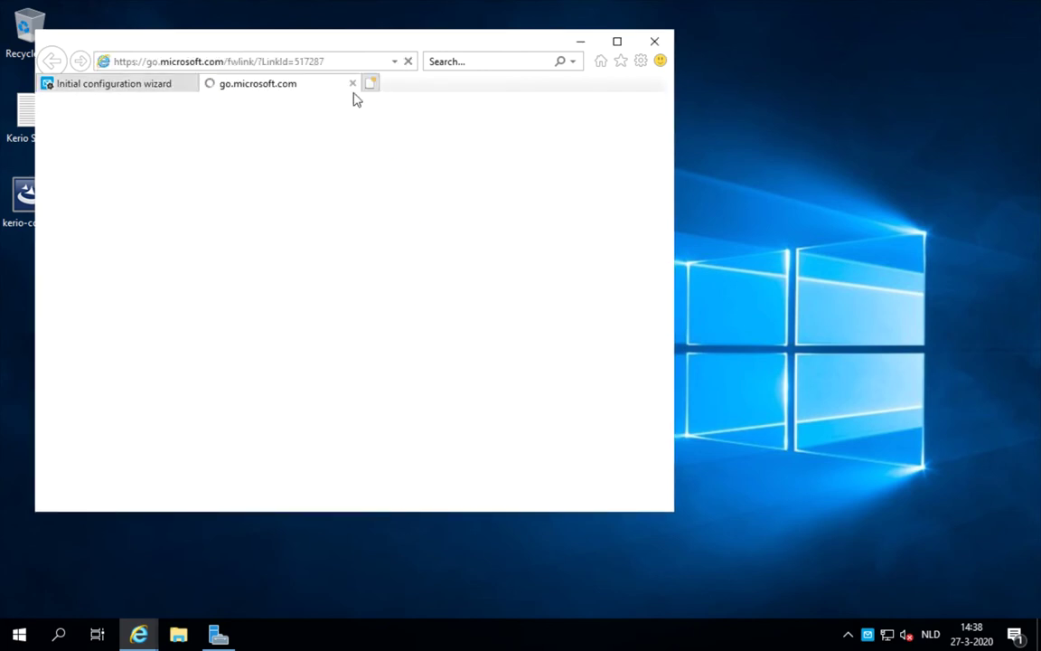
click(352, 83)
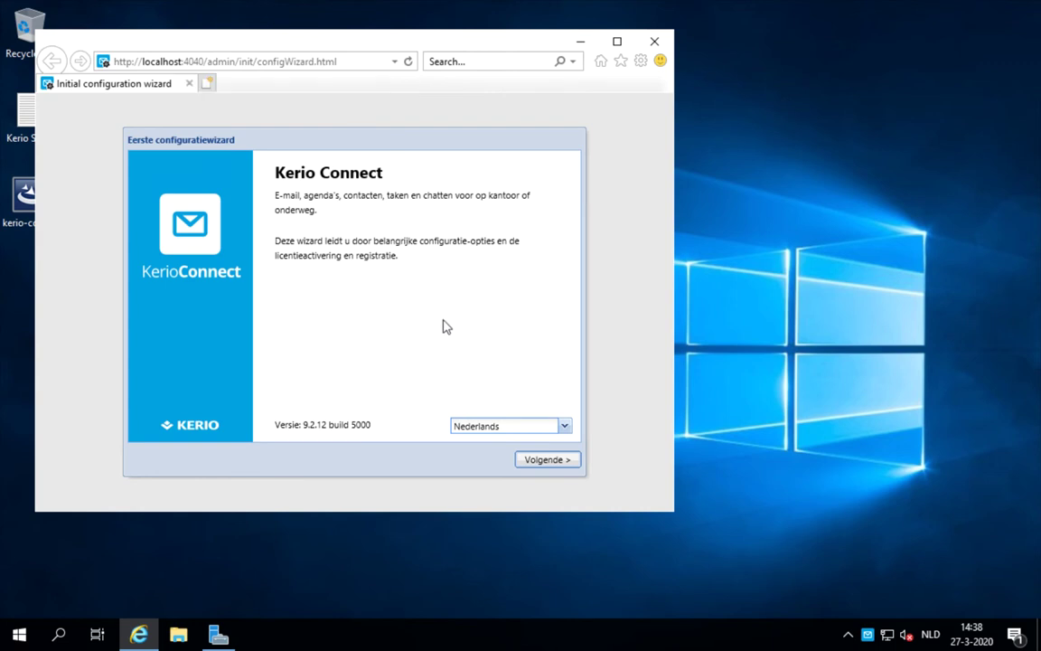
click(472, 426)
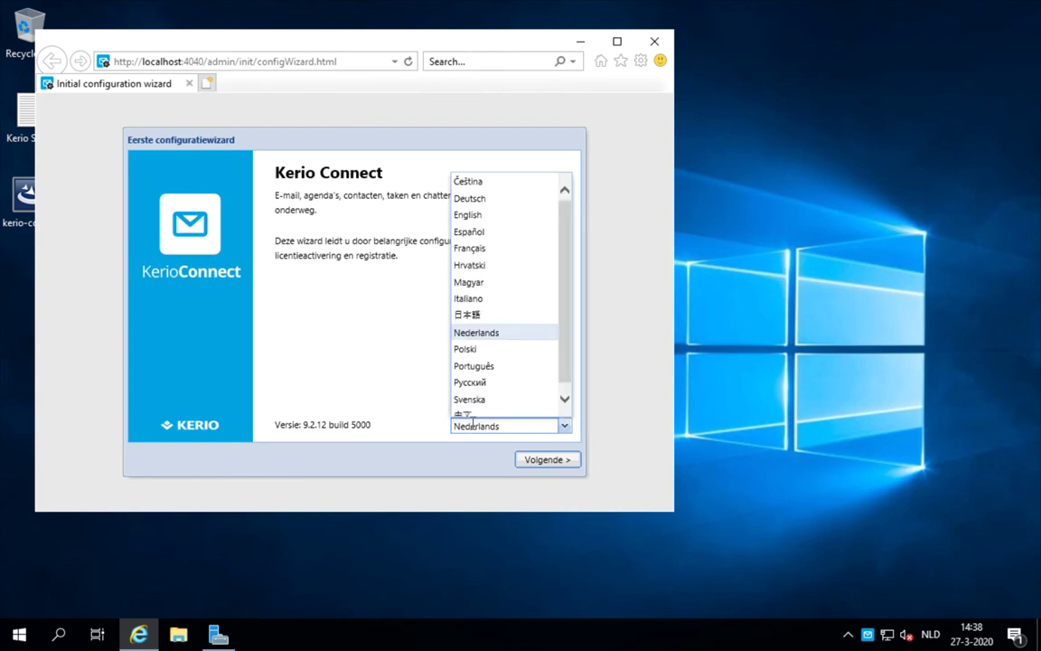
click(468, 215)
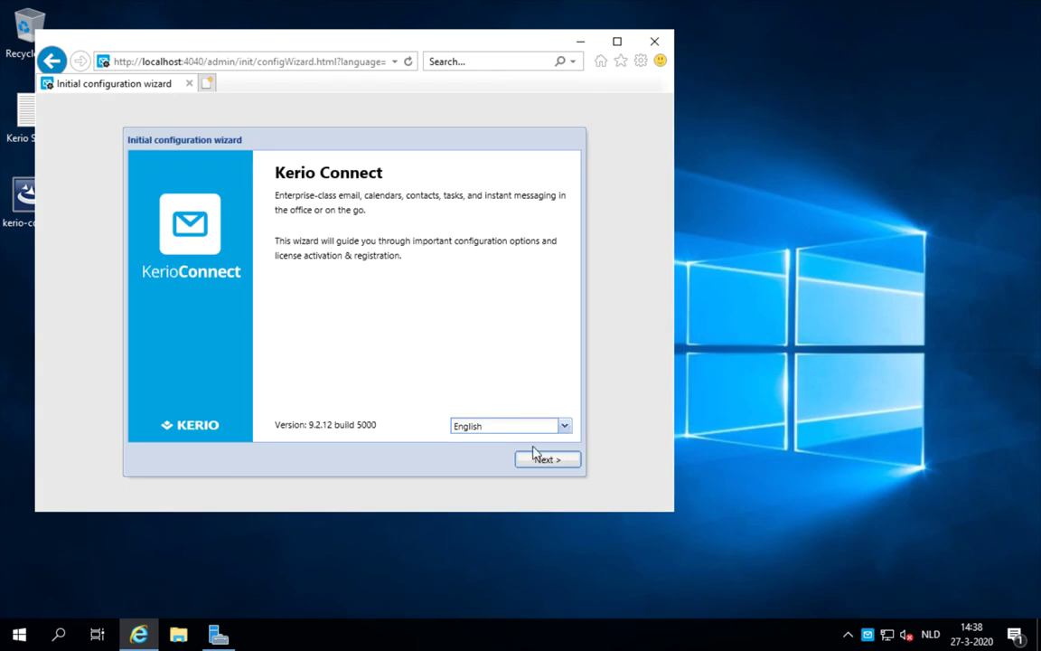
- Accept the licence terms and submit hostname mail.mediatech.lan with email domain mediatech.lan
click(539, 463)
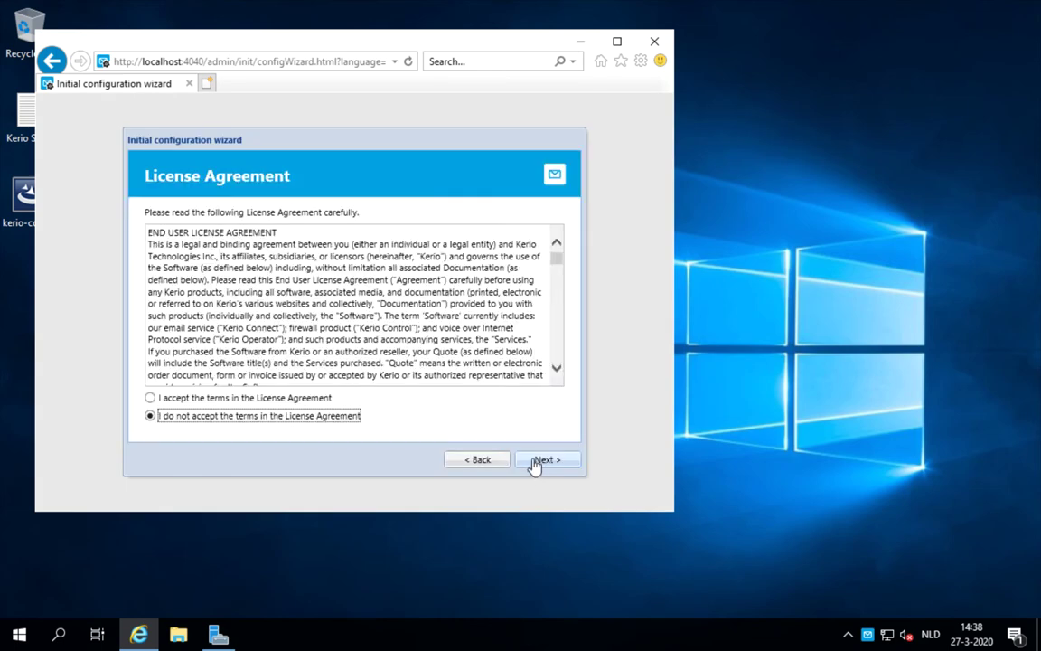
click(318, 403)
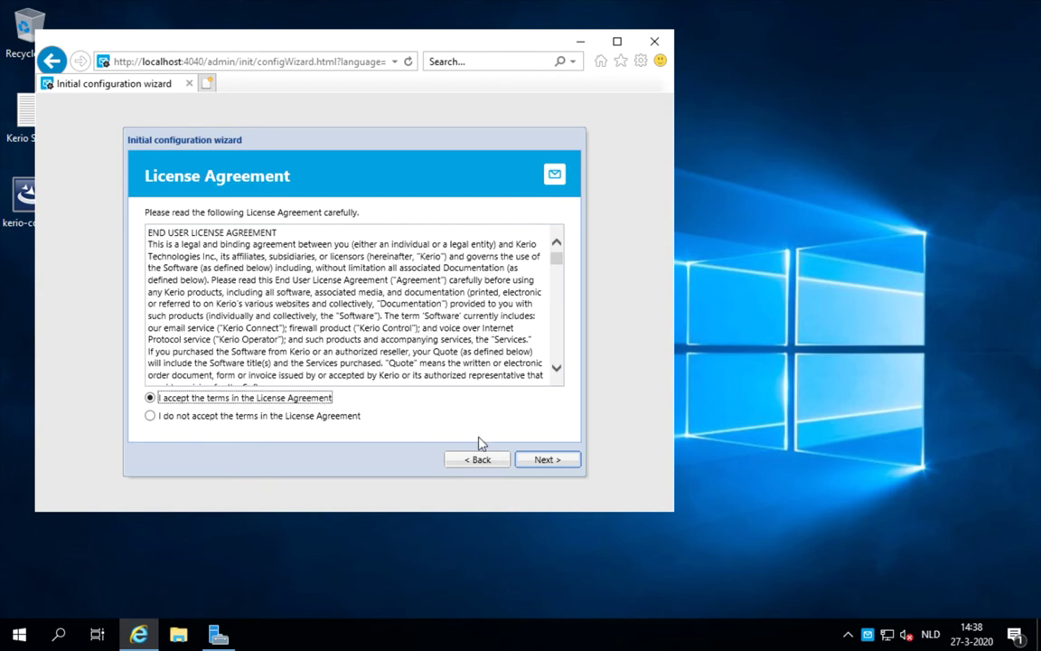
click(545, 462)
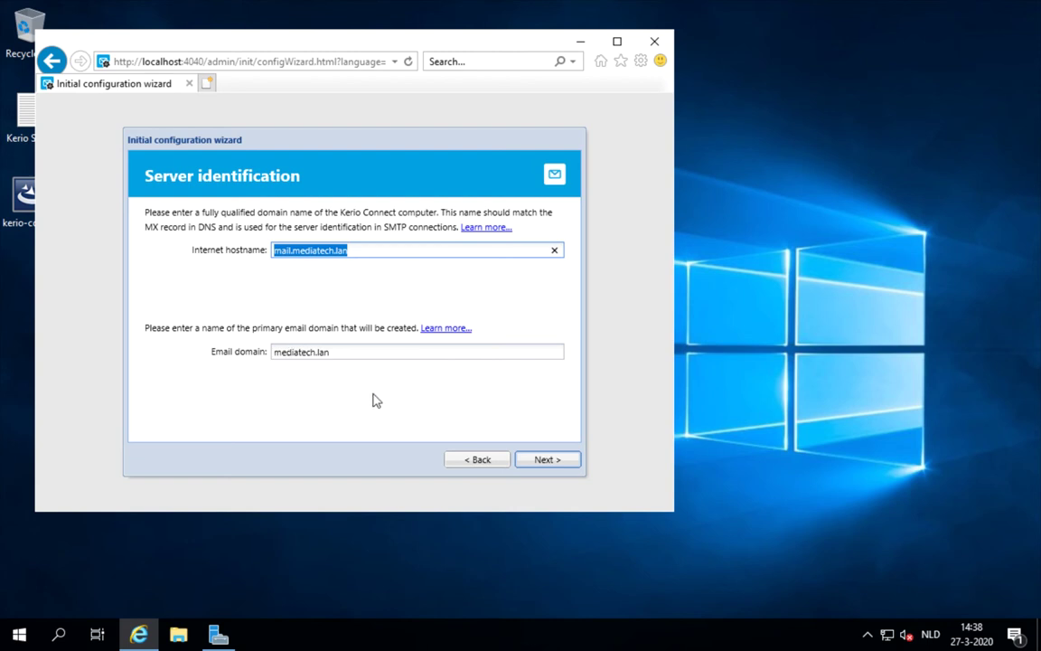
click(530, 462)
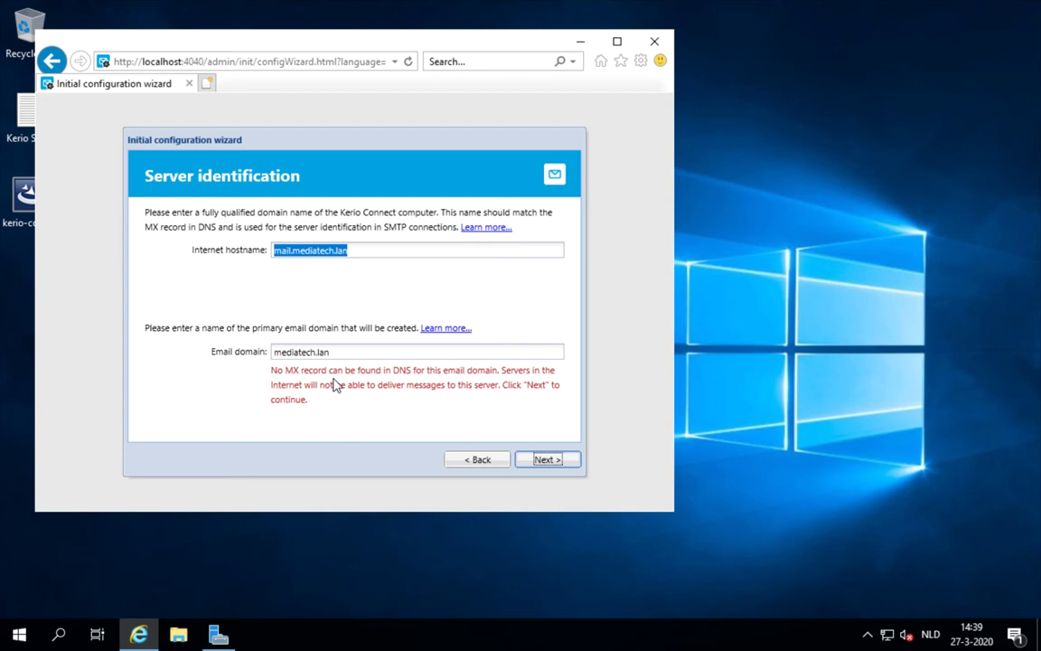
key(ctrl+super+Left)
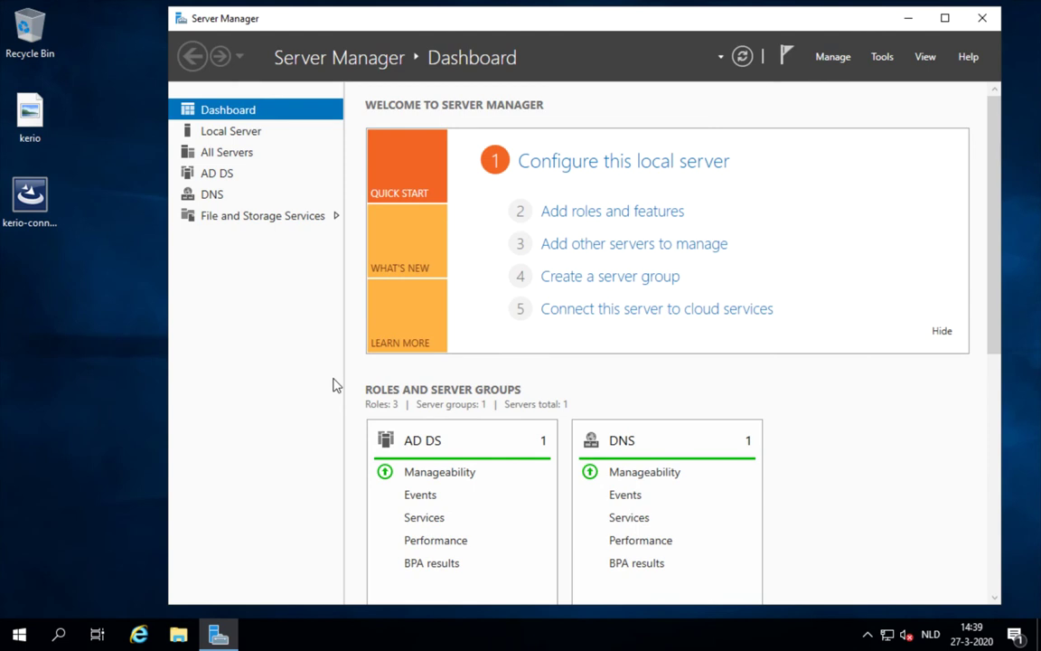
- In DNS Manager, add a priority-10 MX record for mail.mediatech.lan to the mediatech.lan zone
click(876, 58)
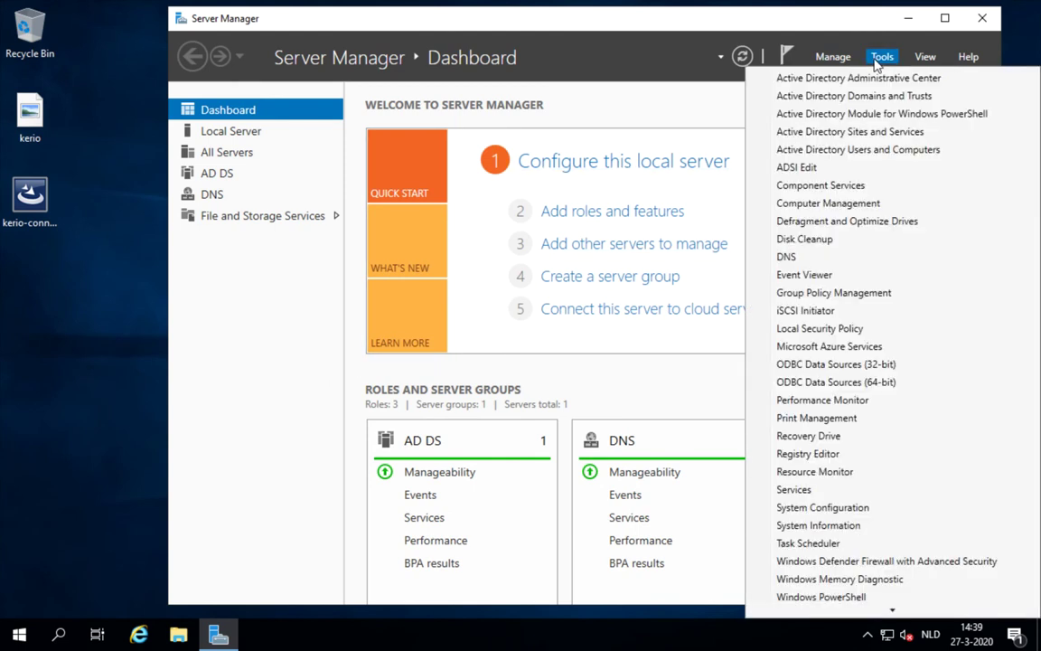
click(783, 258)
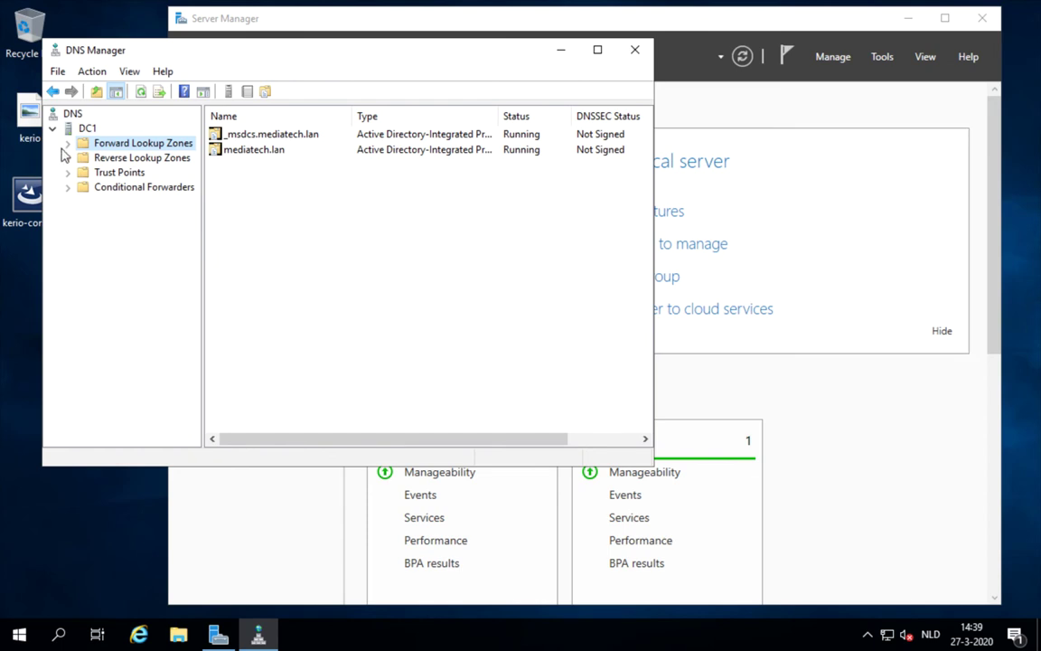
click(68, 144)
click(113, 173)
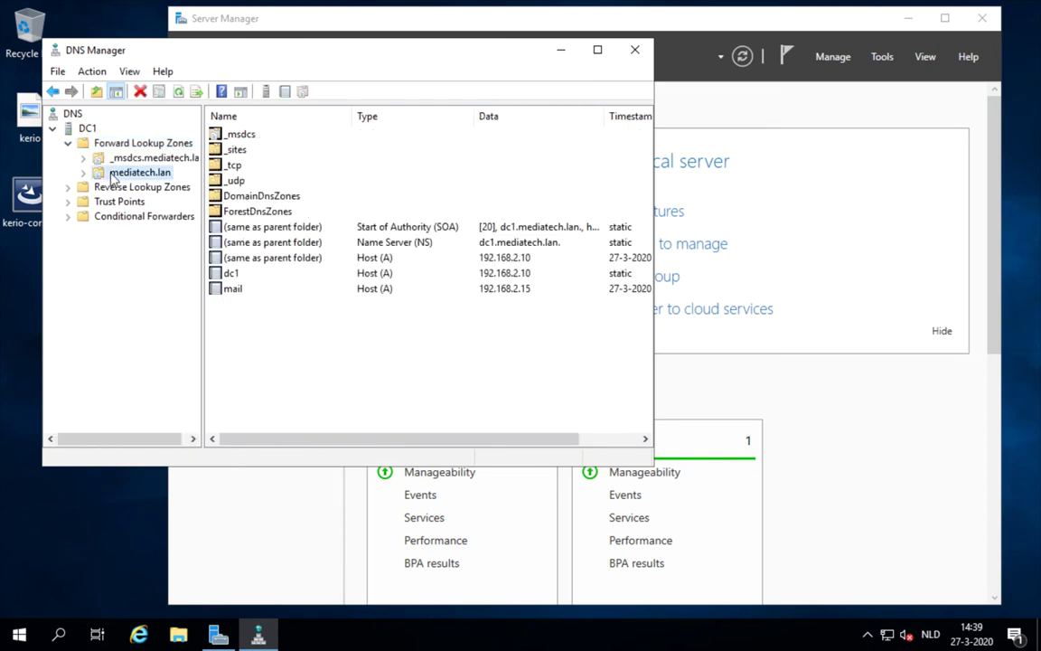
right_click(228, 330)
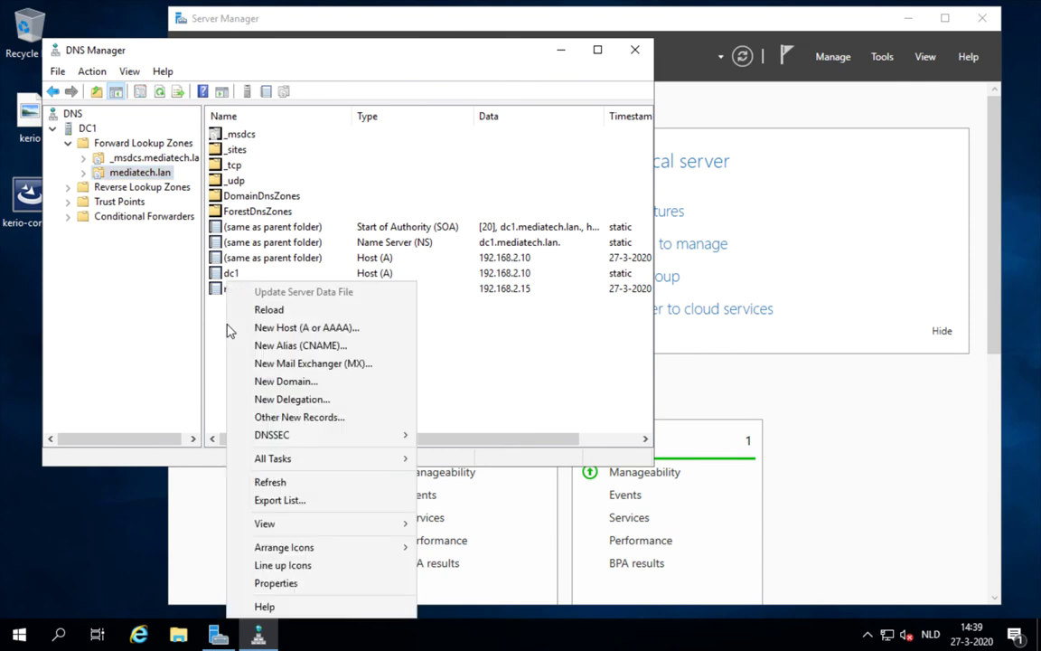
click(260, 366)
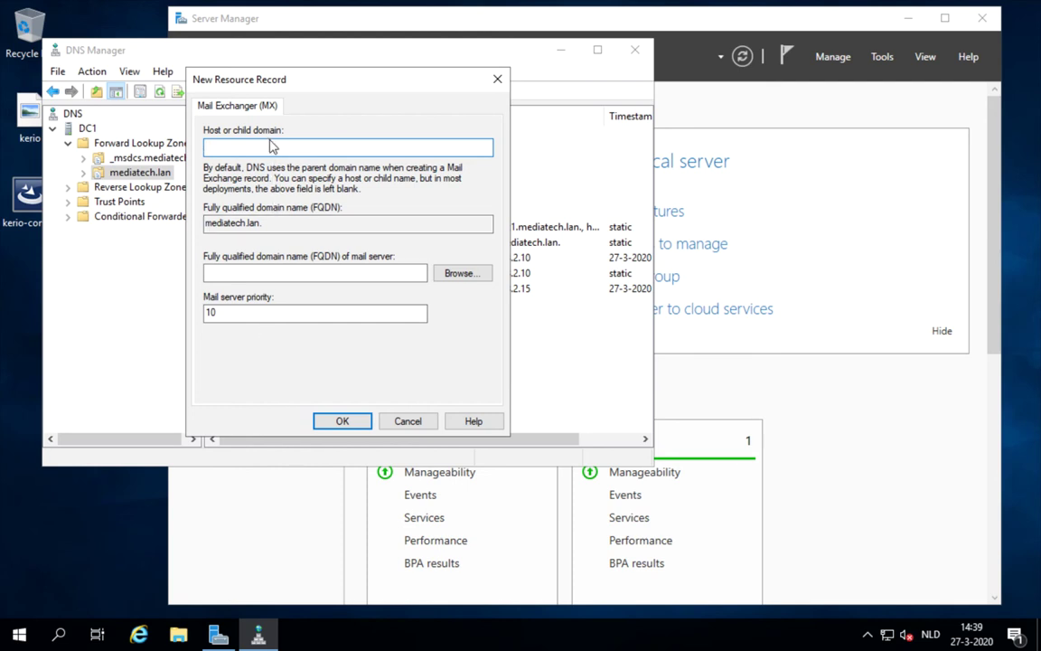
click(258, 271)
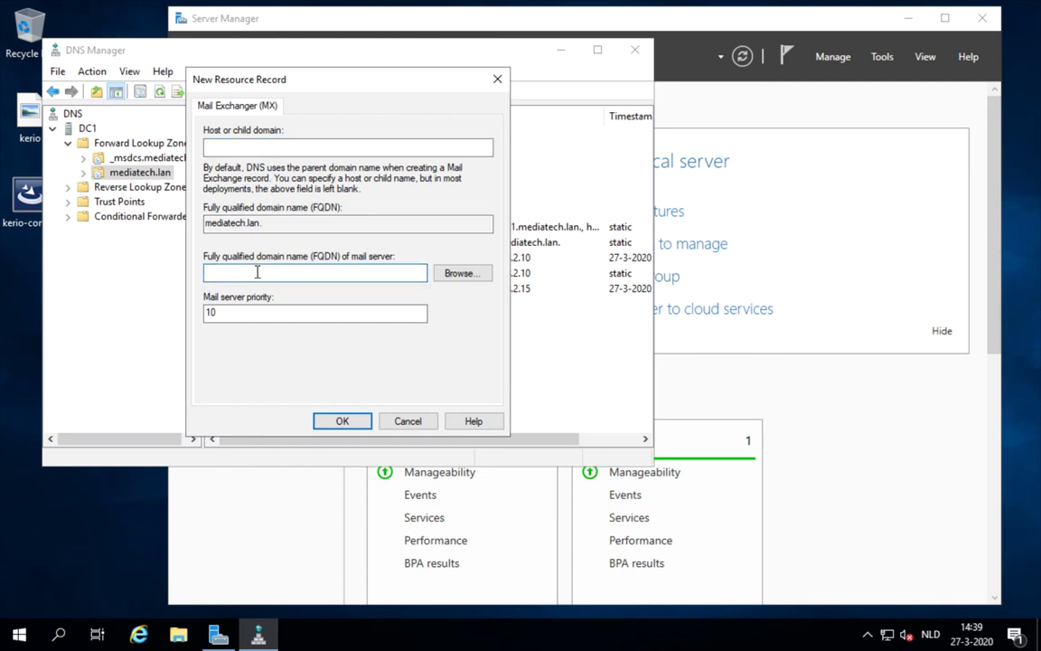
text(mail.mediatech.lan)
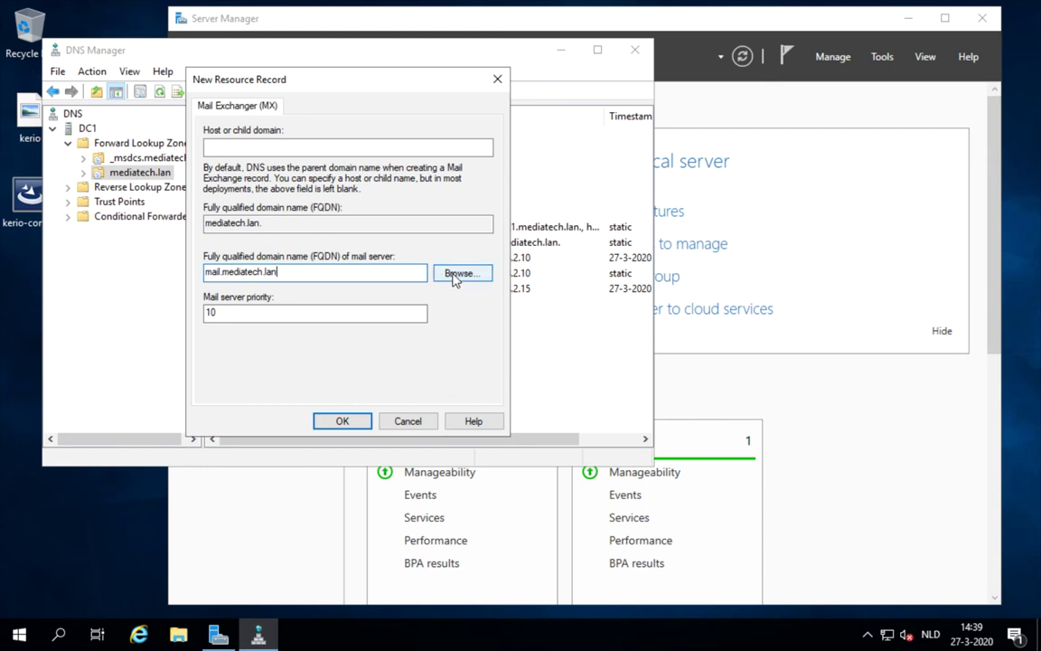
click(342, 421)
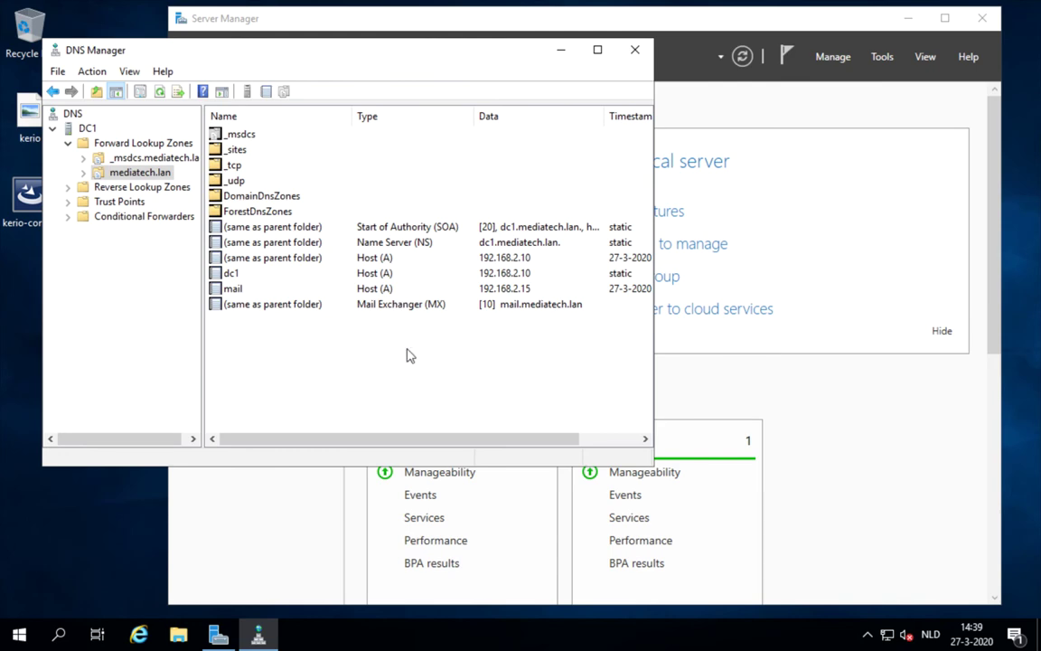
key(ctrl+super+Right)
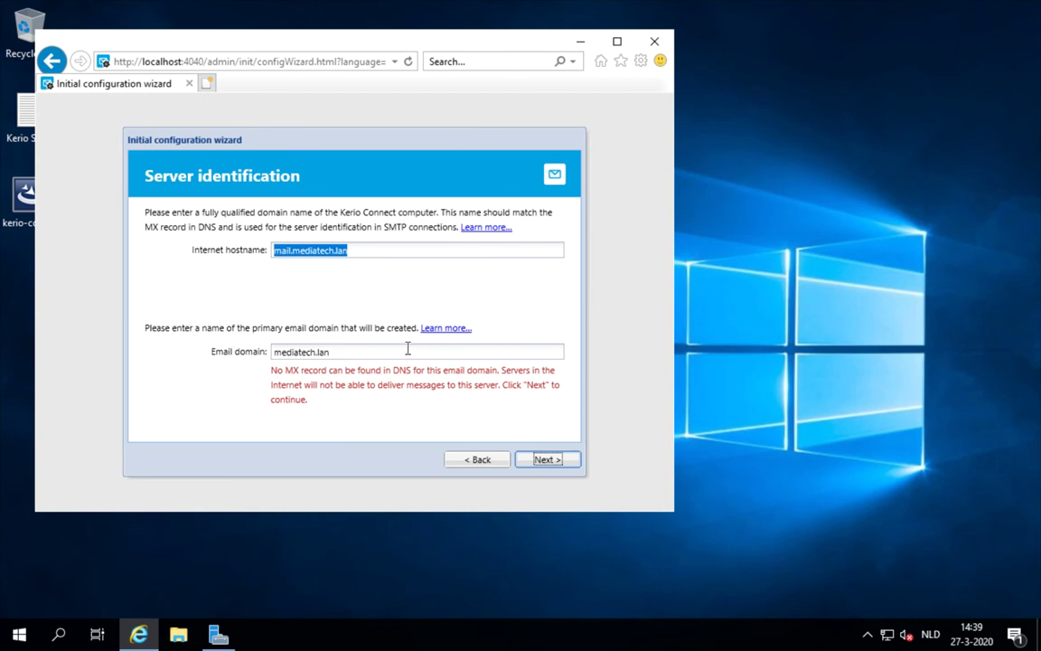
- Retype mediatech.lan as the Email domain and continue to the Administrator password page
click(554, 352)
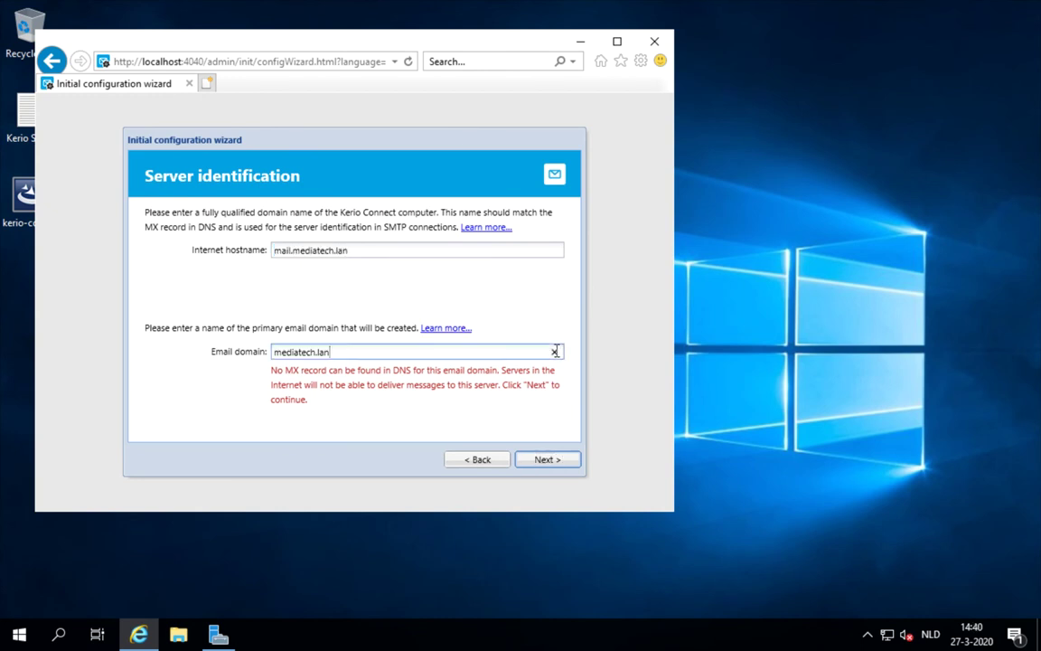
drag(450, 354, 241, 356)
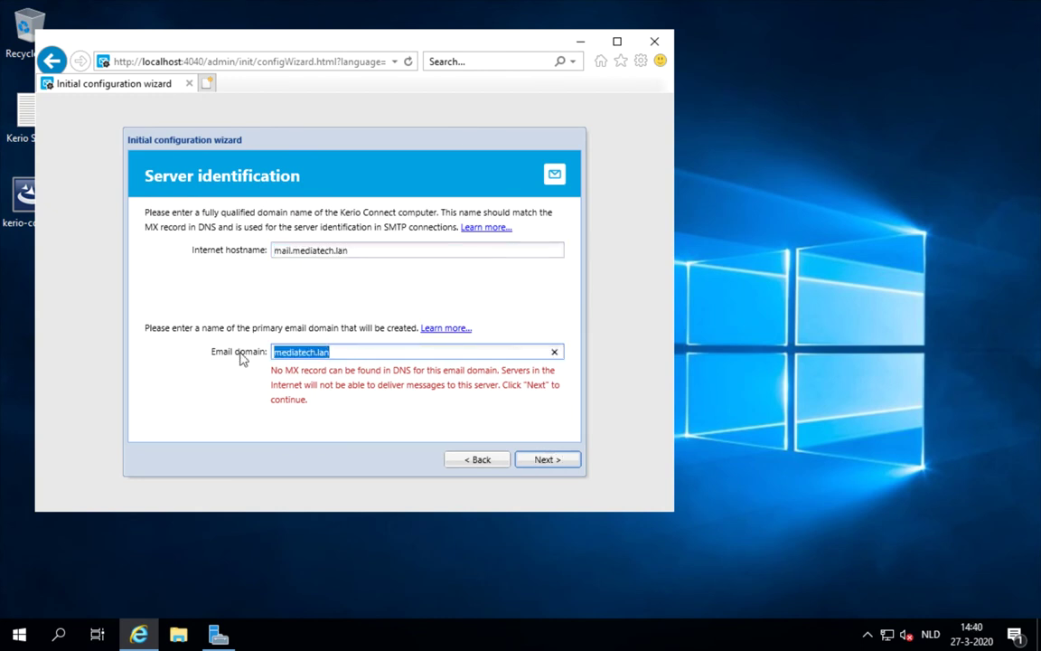
key(BackSpace)
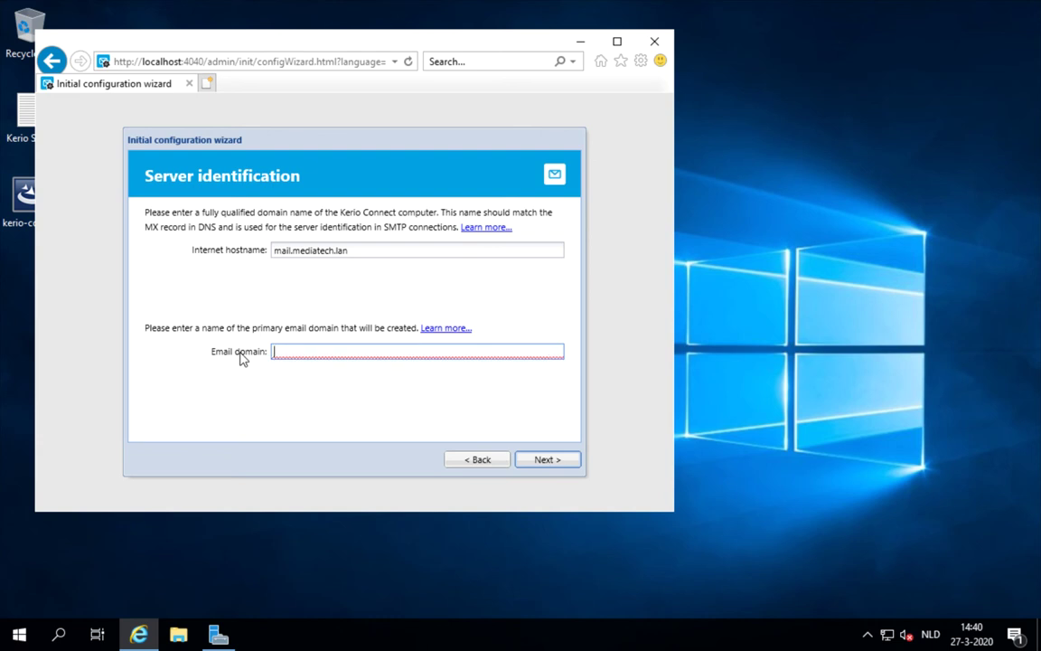
text(mediatech.ln)
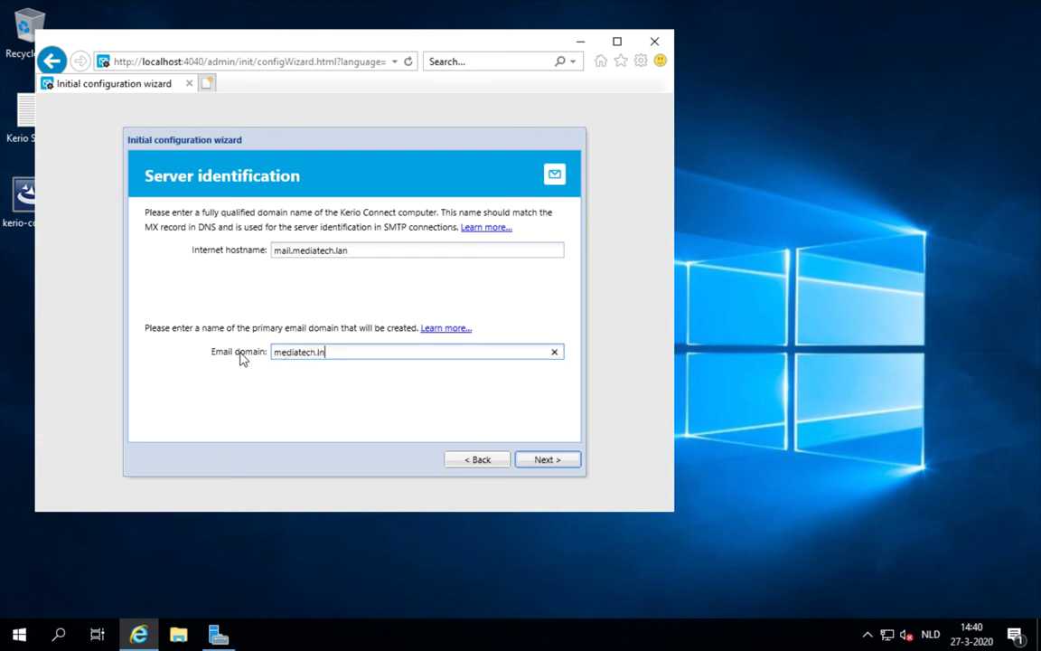
key(BackSpace)
text(an)
key(ctrl+a)
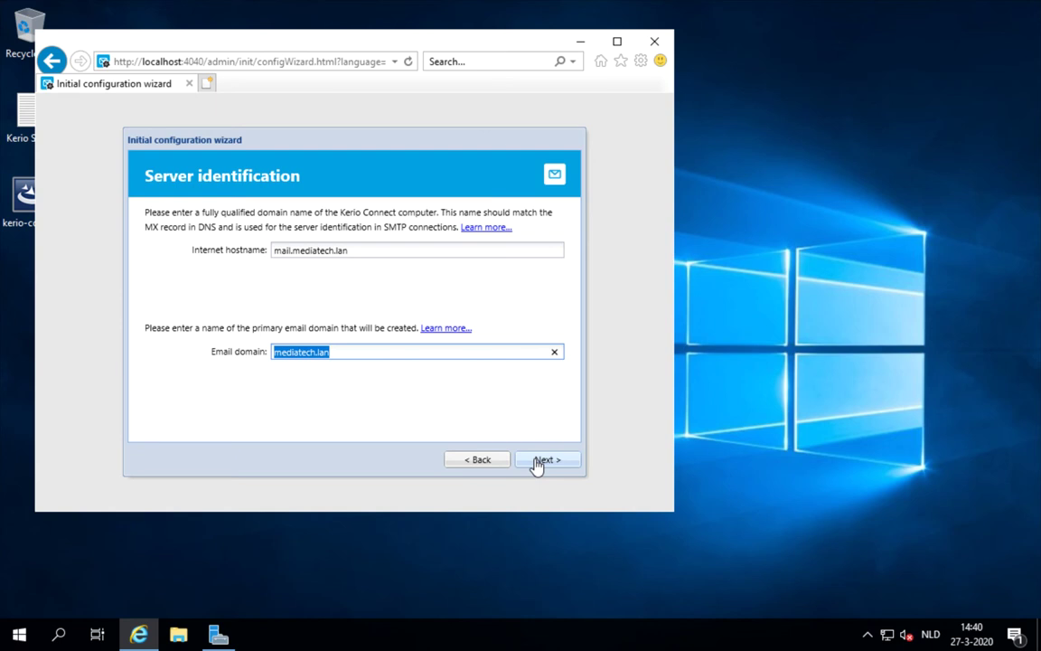
click(542, 460)
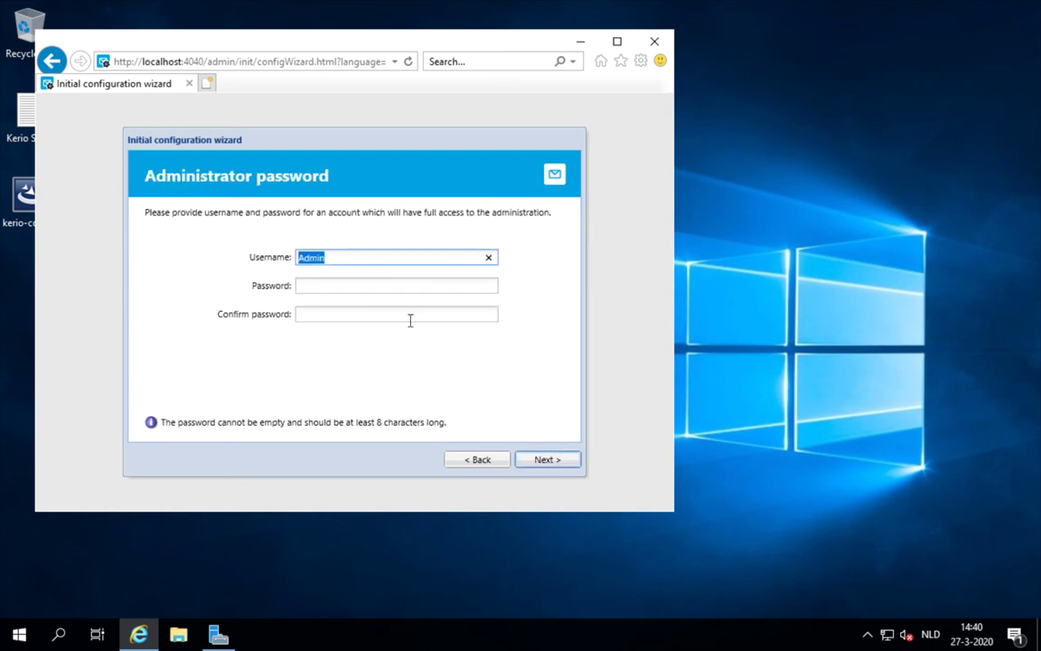
- Enter an 8-character password for the Admin account and type it again to confirm
click(366, 285)
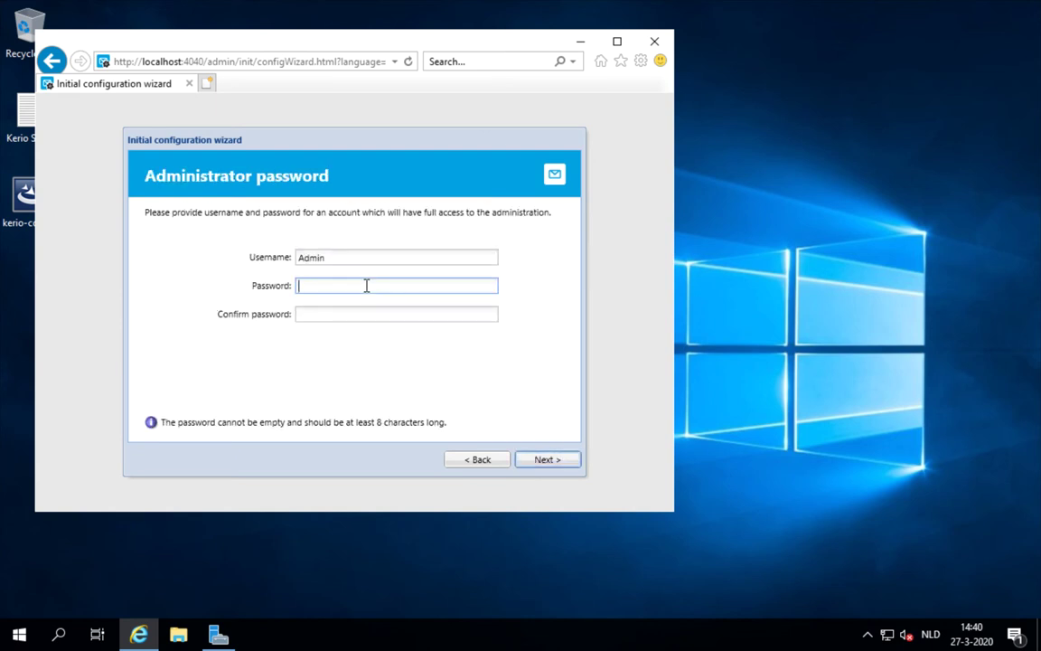
text(••••••••)
key(Tab)
text(•••••••)
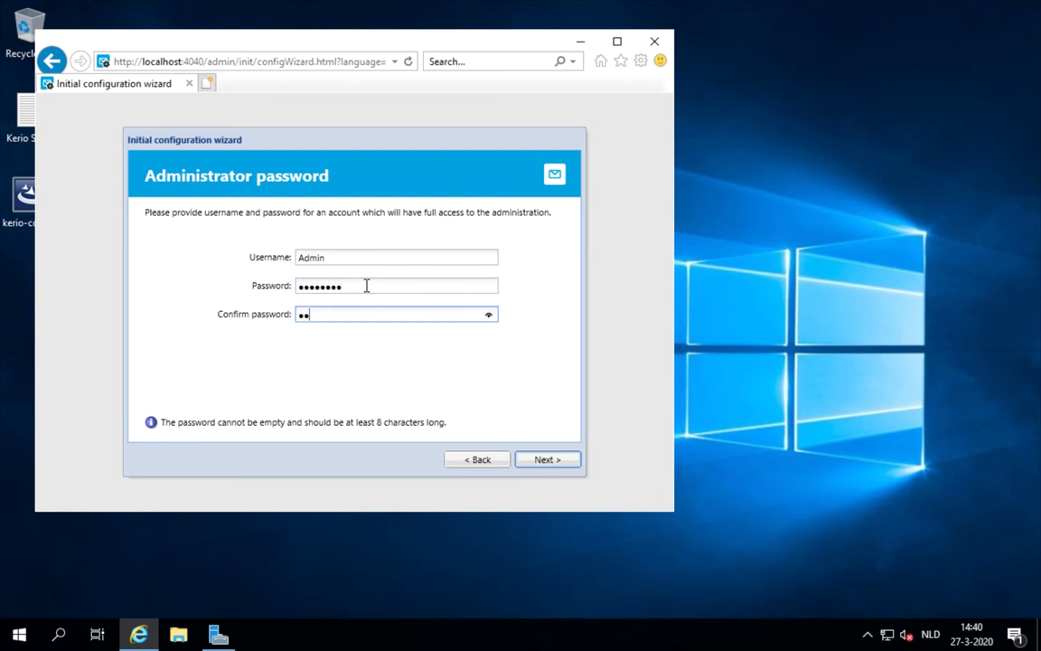
text(•)
- Turn off both MyKerio remote administration options and advance to the Message store directory page
click(548, 462)
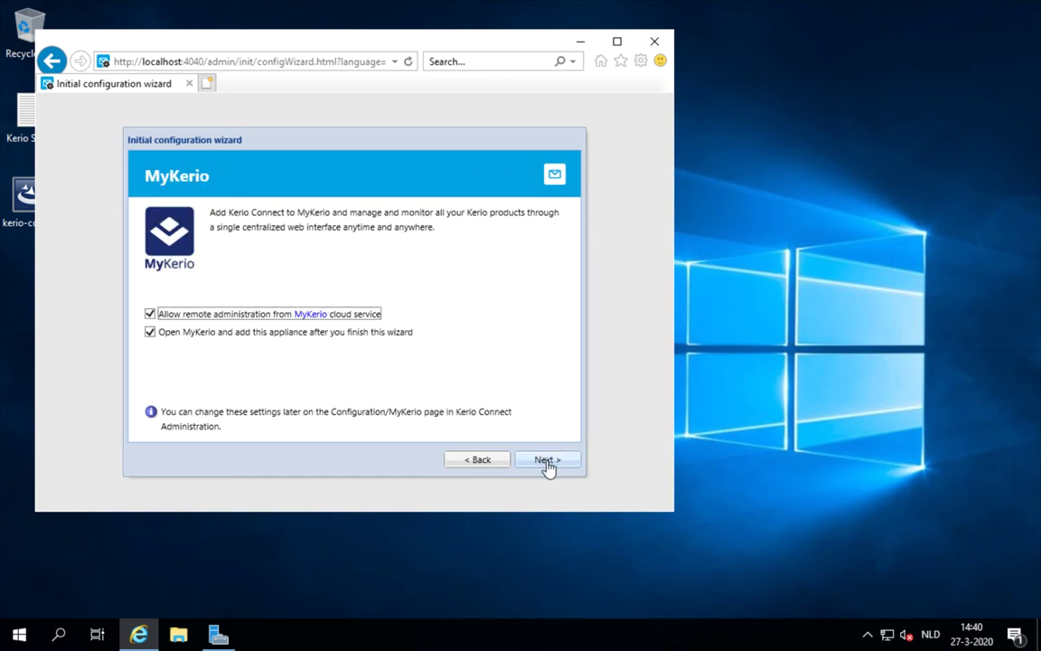
click(270, 327)
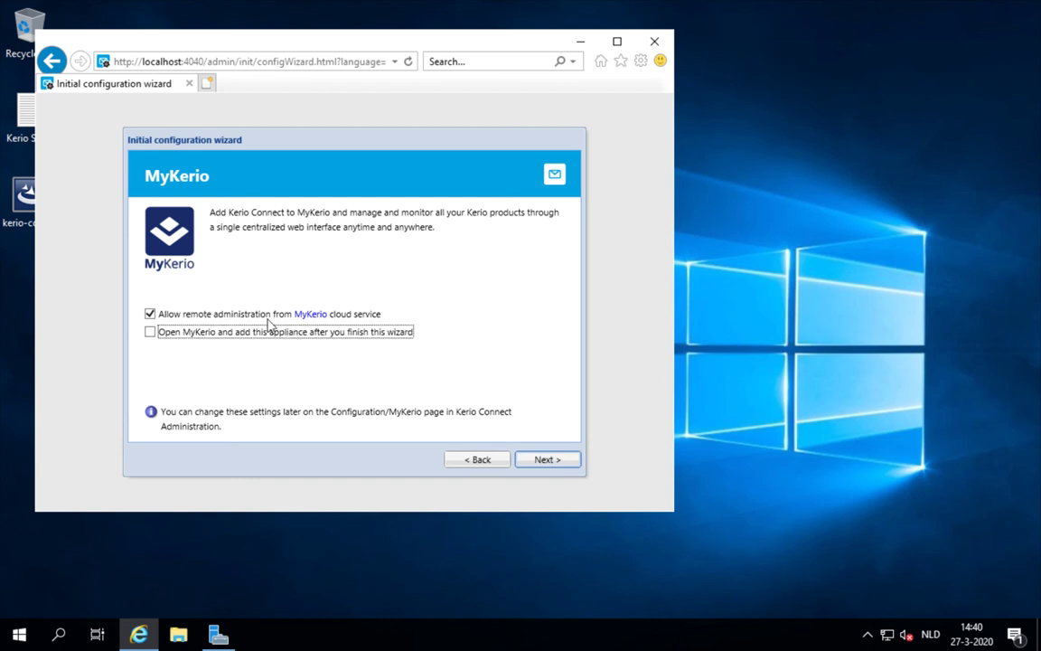
click(267, 316)
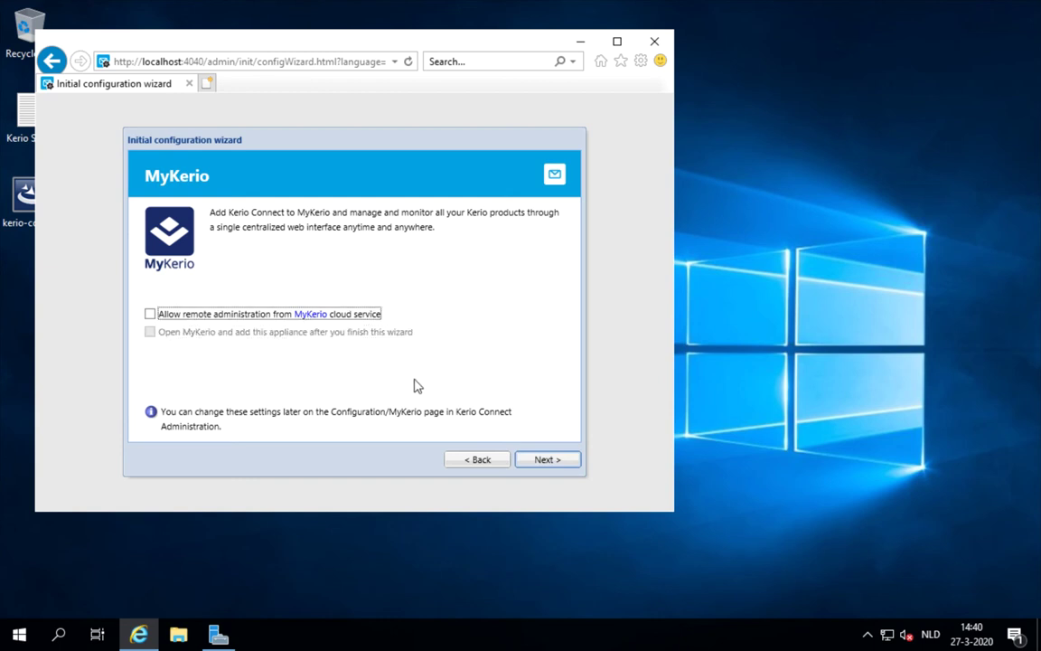
click(546, 461)
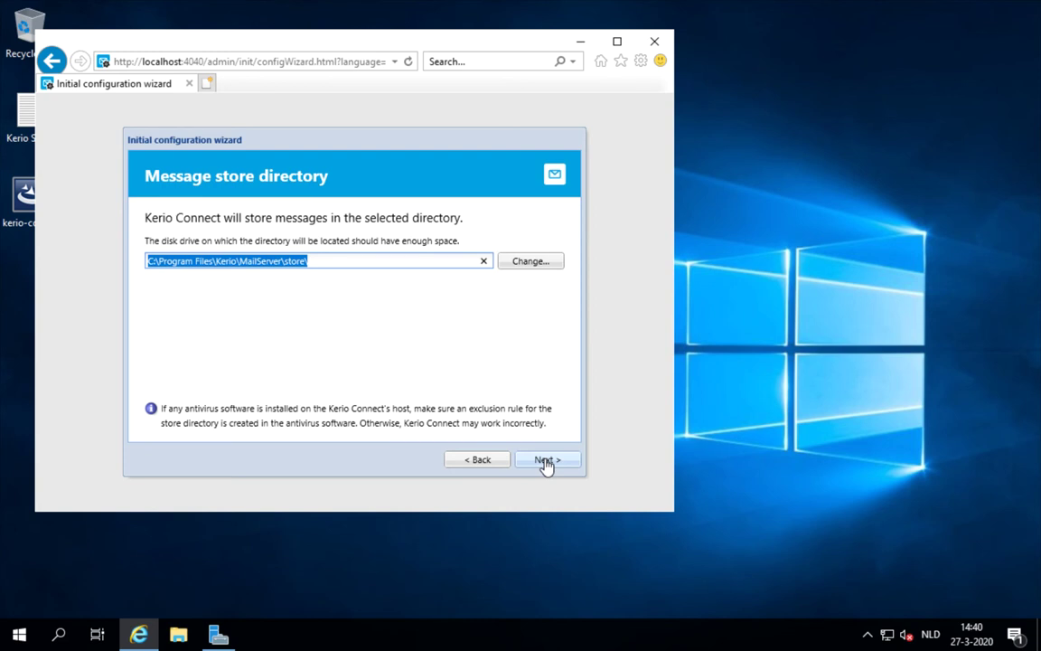
- Keep the default store path, choose the 30-day trial, paste the serial number and enter the security code
click(545, 461)
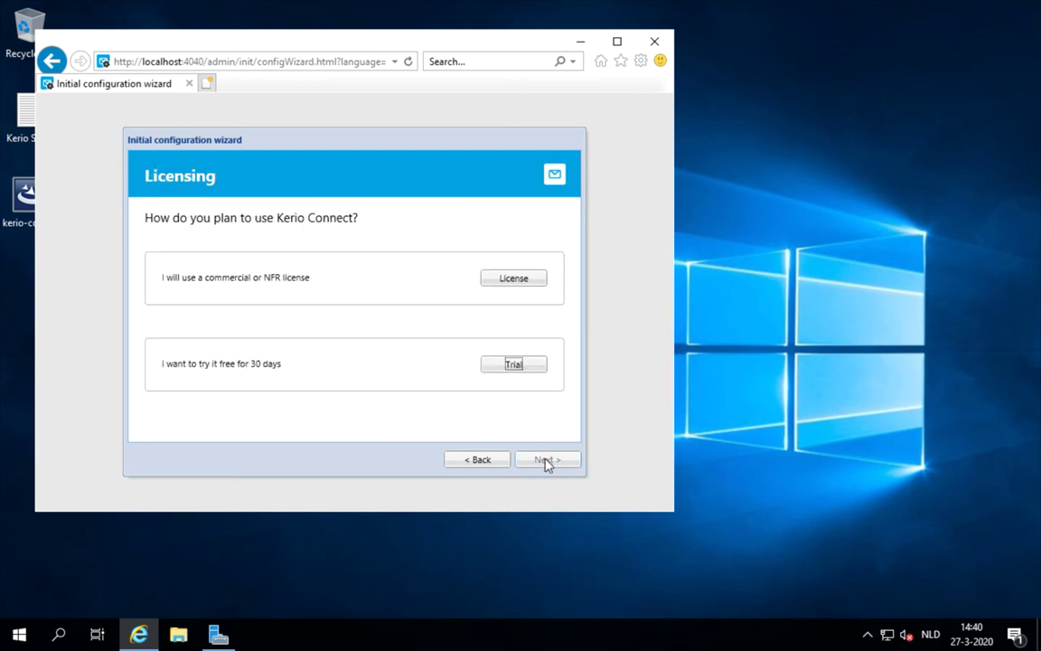
click(515, 366)
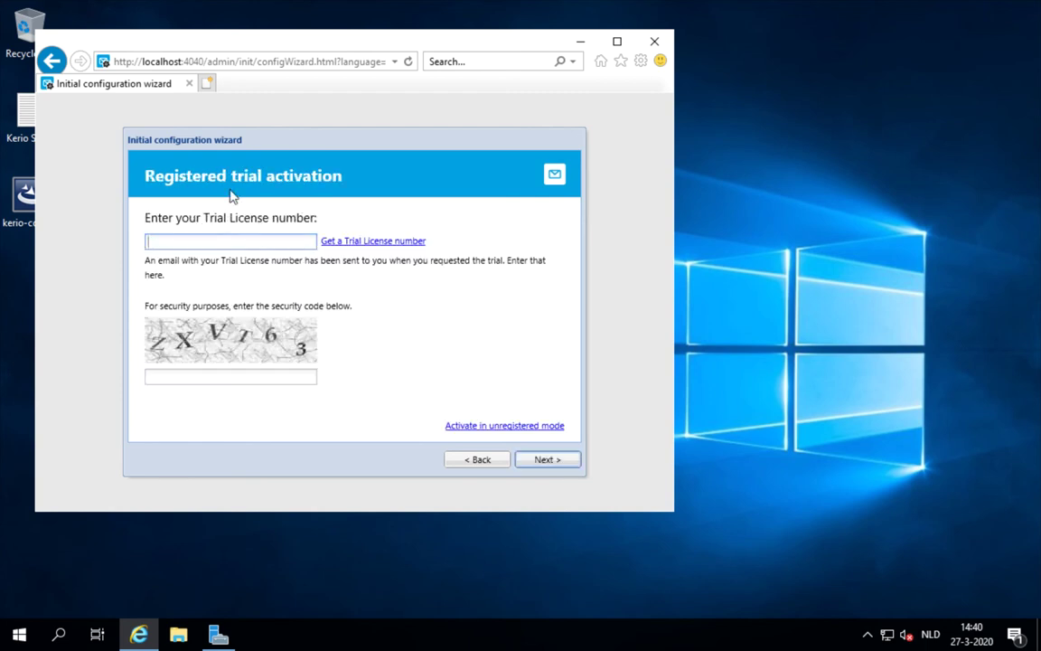
double_click(25, 116)
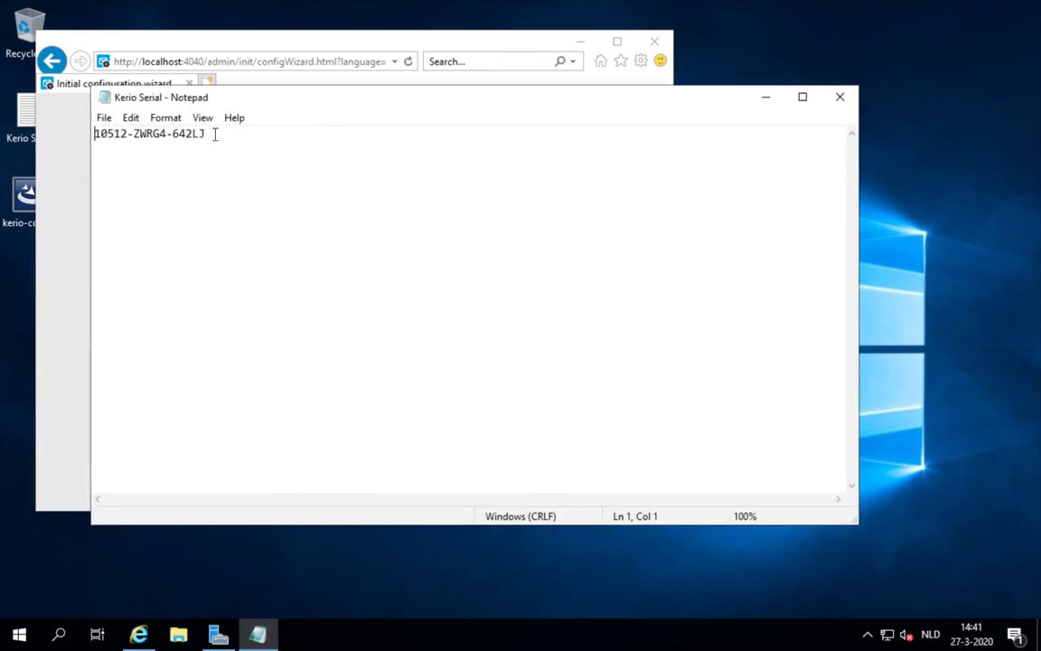
drag(210, 134, 84, 133)
key(ctrl+c)
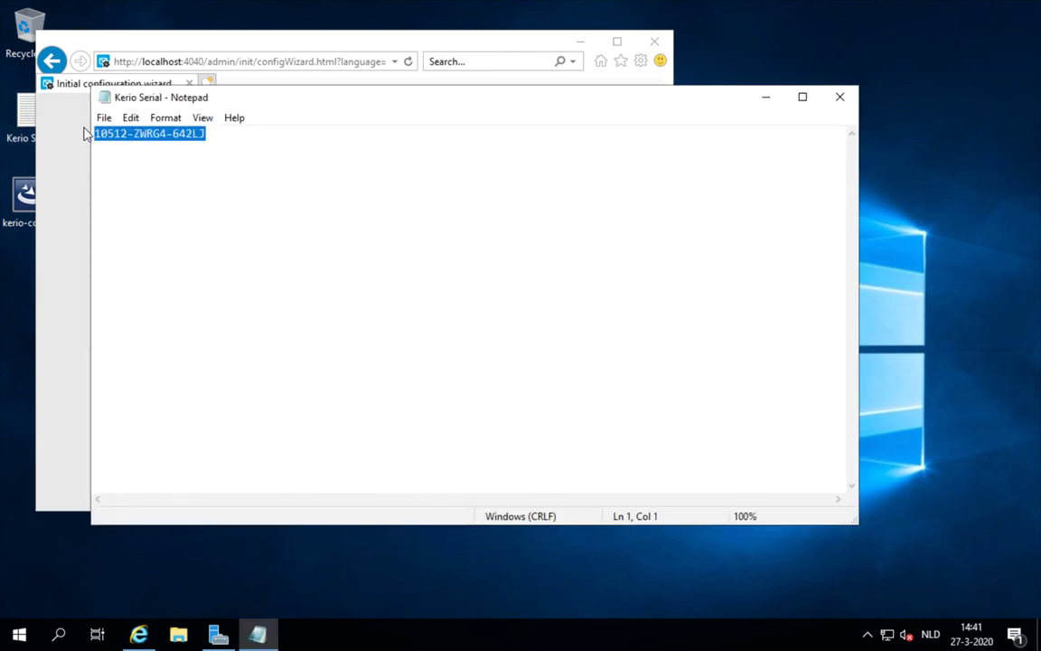
click(838, 98)
key(ctrl+v)
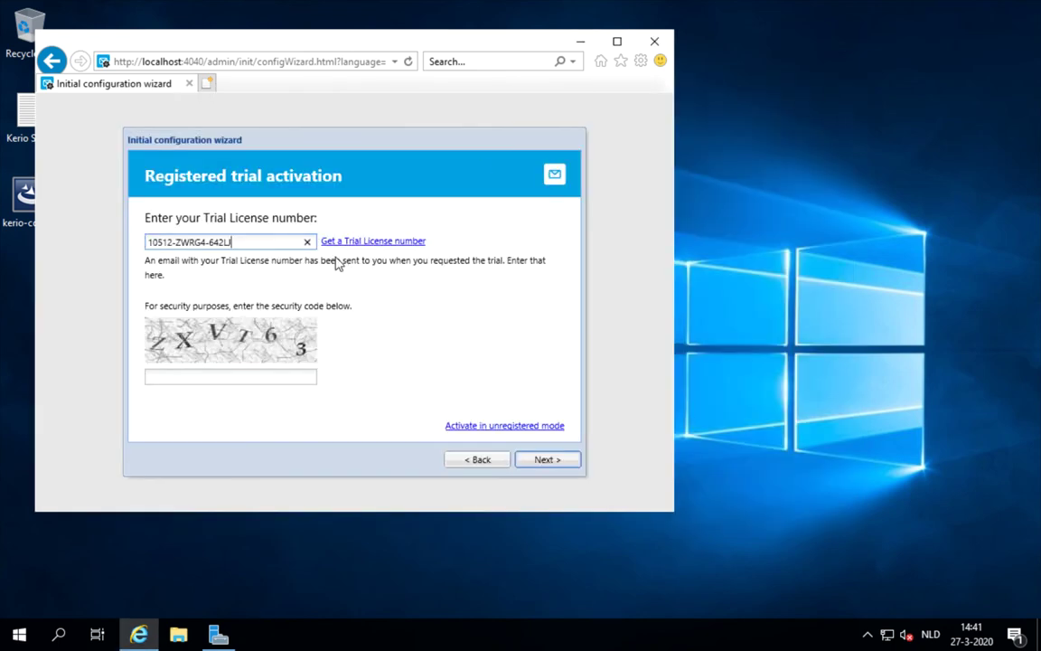
click(250, 371)
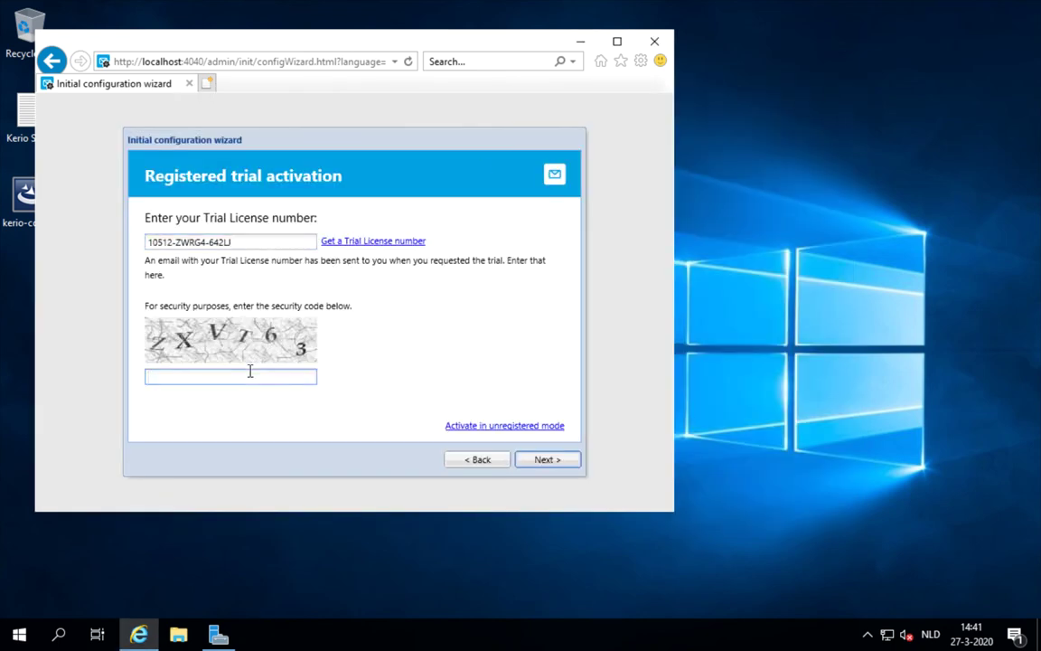
text(ZXVT63)
- Disable sending anonymous usage data and finish the initial configuration wizard
click(546, 460)
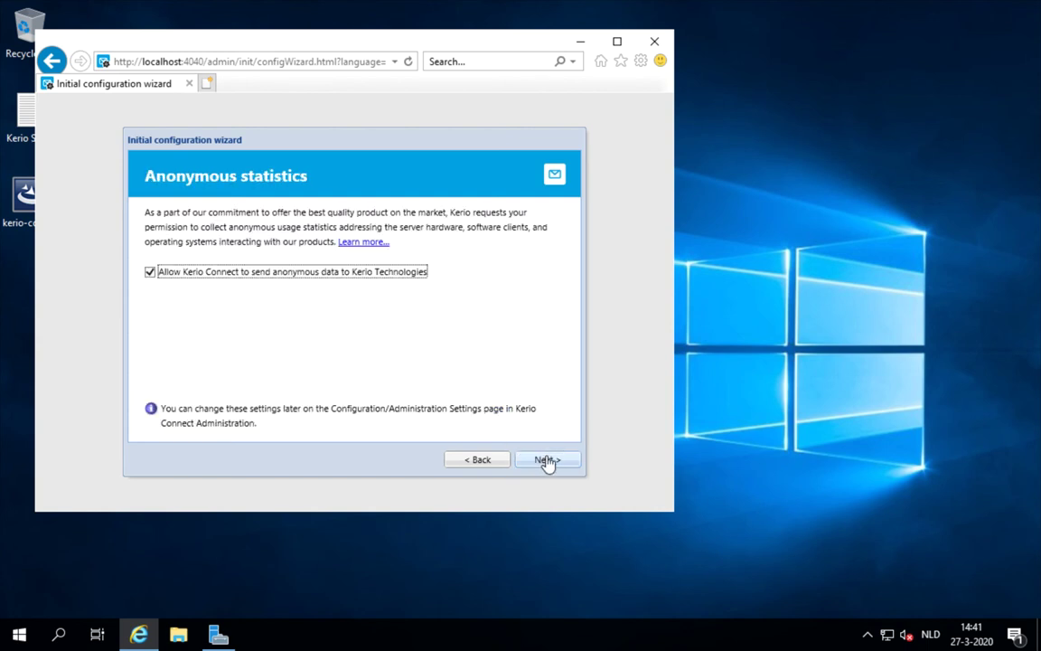
click(151, 272)
click(542, 462)
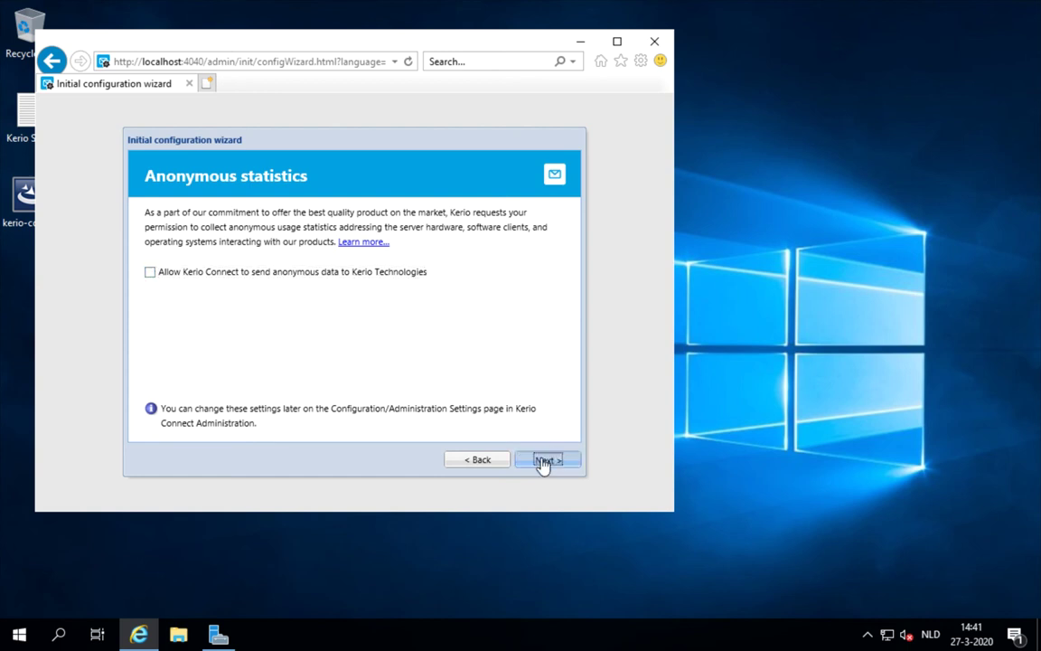
click(544, 462)
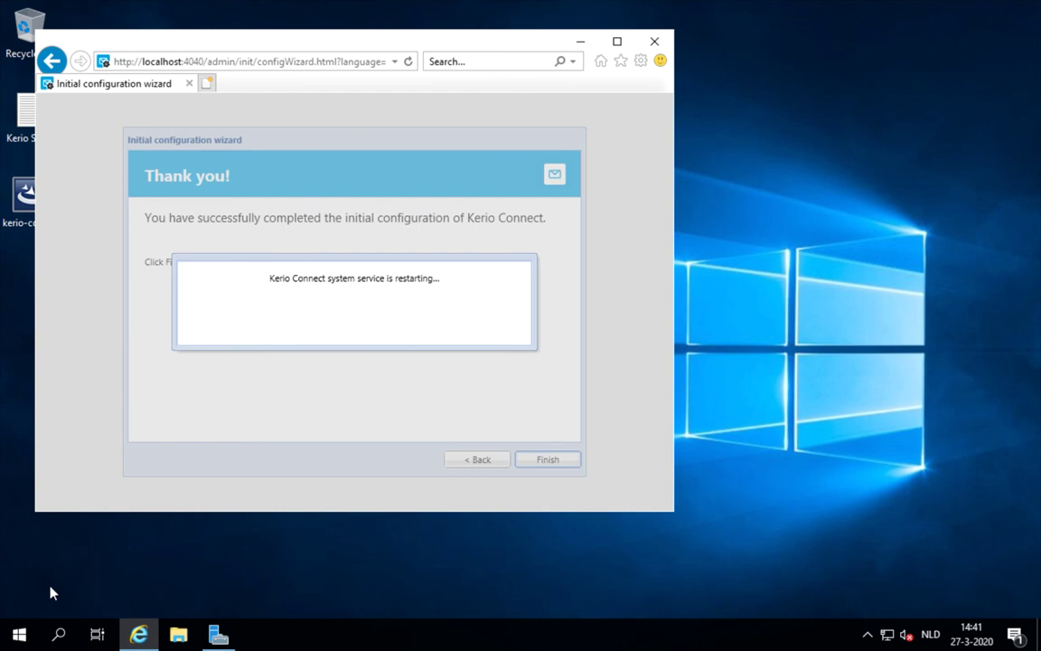
- Search the Start menu for 'service' and launch the Services console
click(20, 635)
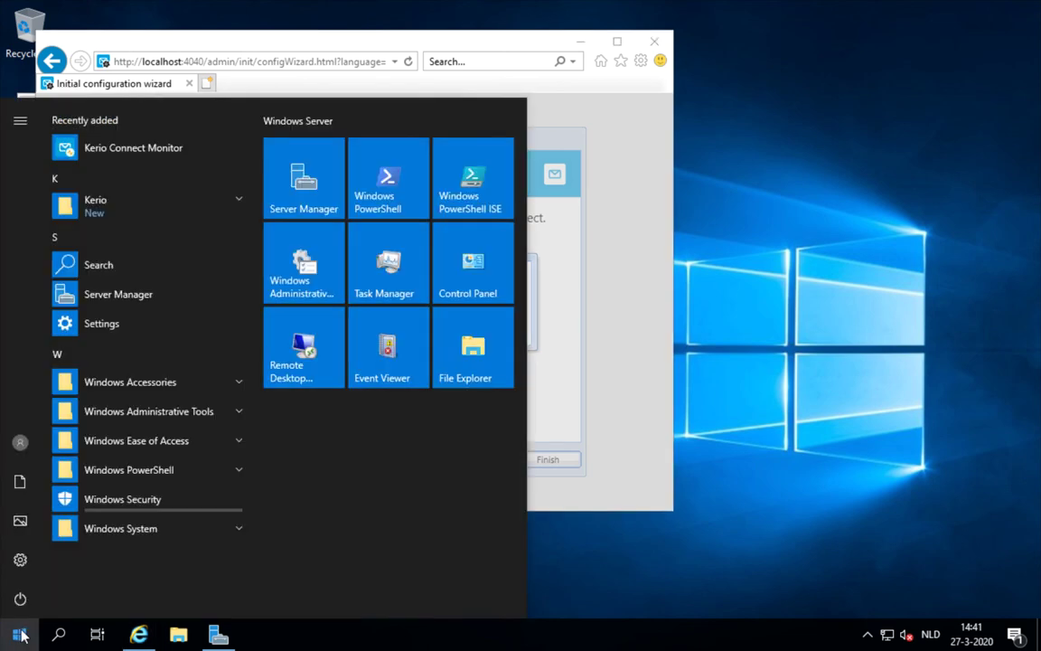
text(service)
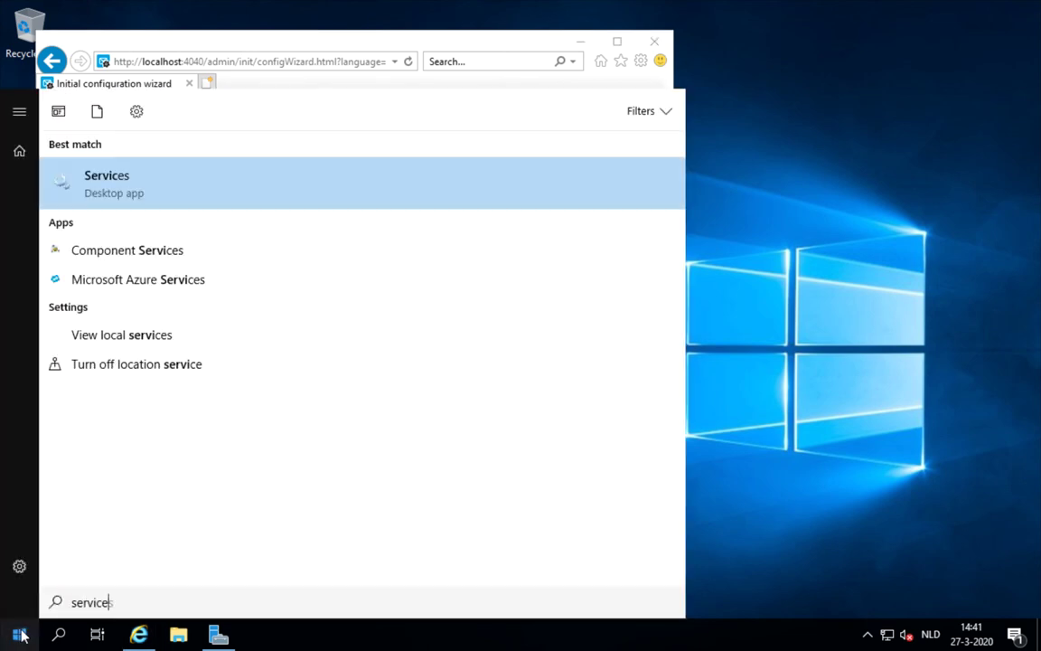
click(121, 179)
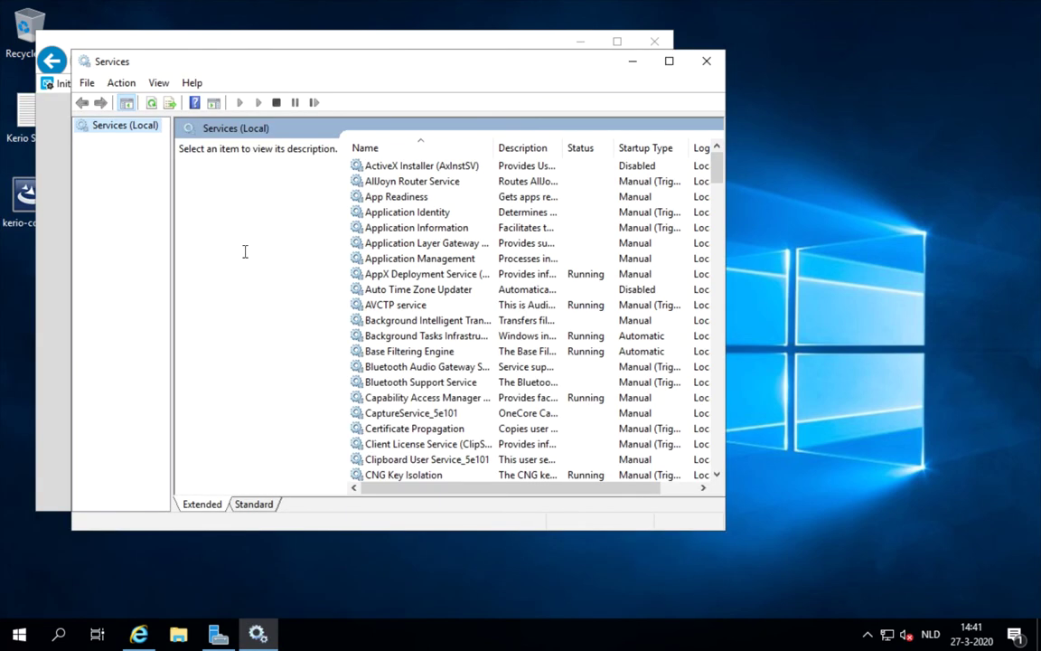
- Confirm the Kerio Connect service shows as Starting, then close Services
click(411, 197)
key(k)
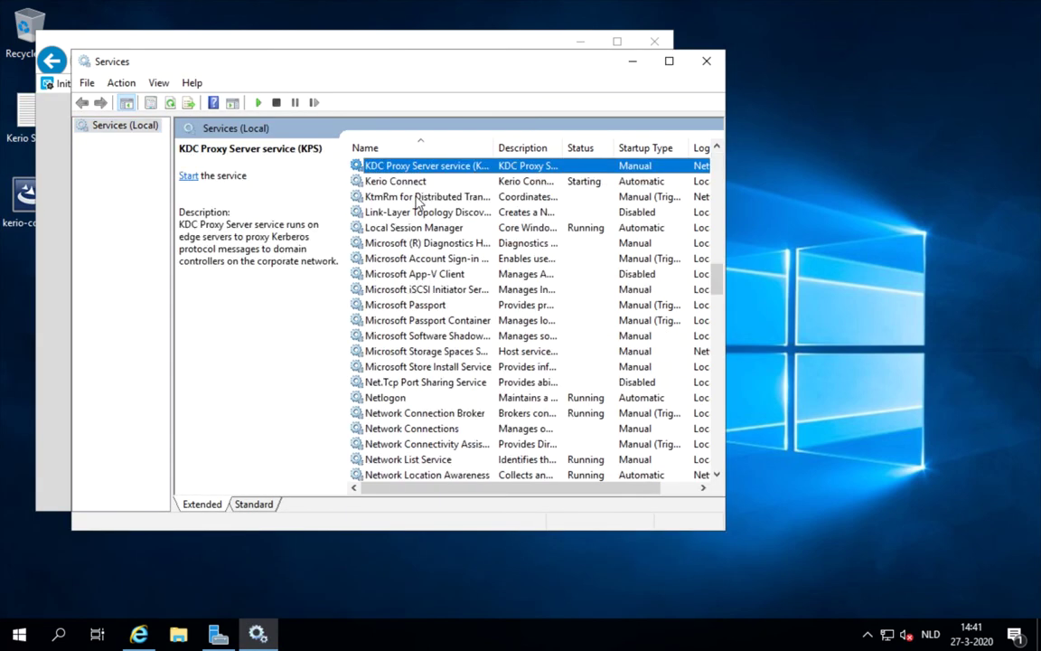
click(409, 183)
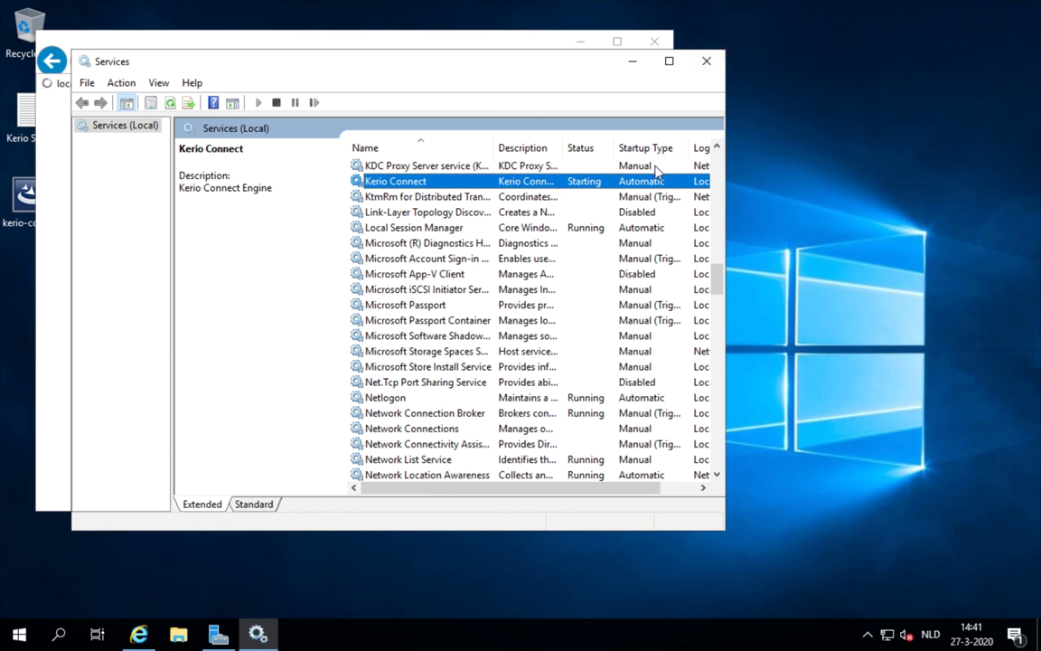
click(706, 62)
- Log in as admin with the administrator password and accept saving the password
click(348, 328)
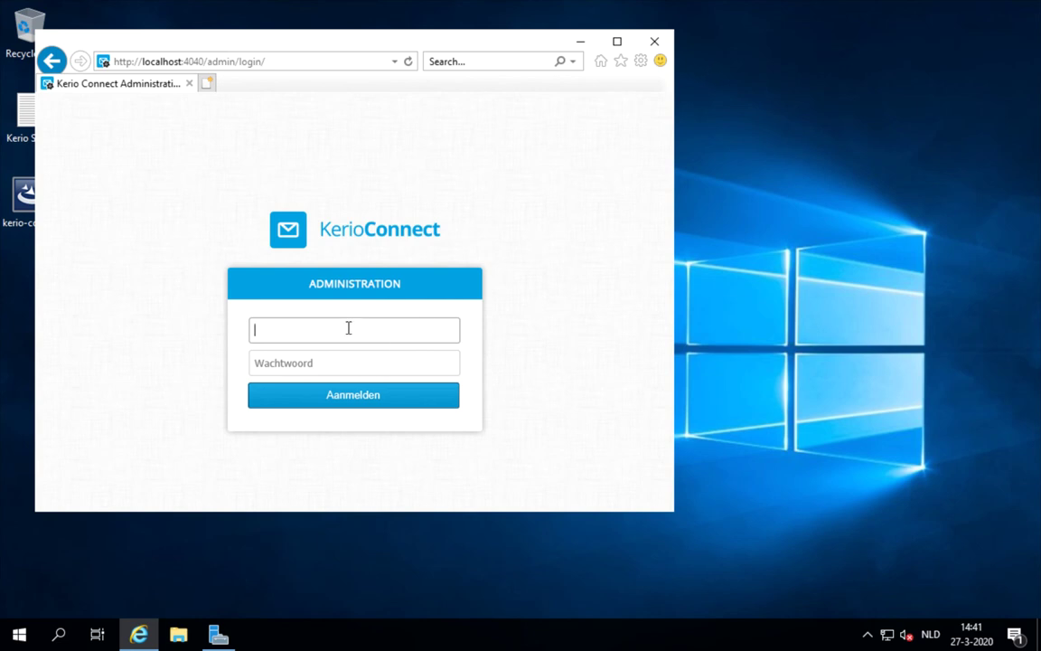
text(admin)
key(Tab)
text(*******)
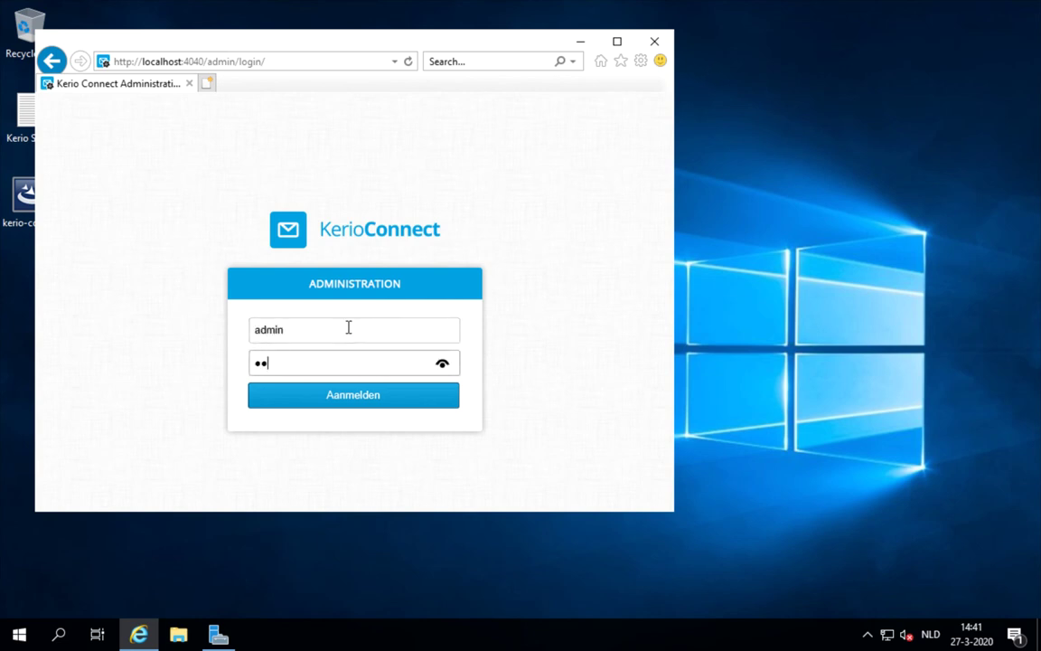
text(*)
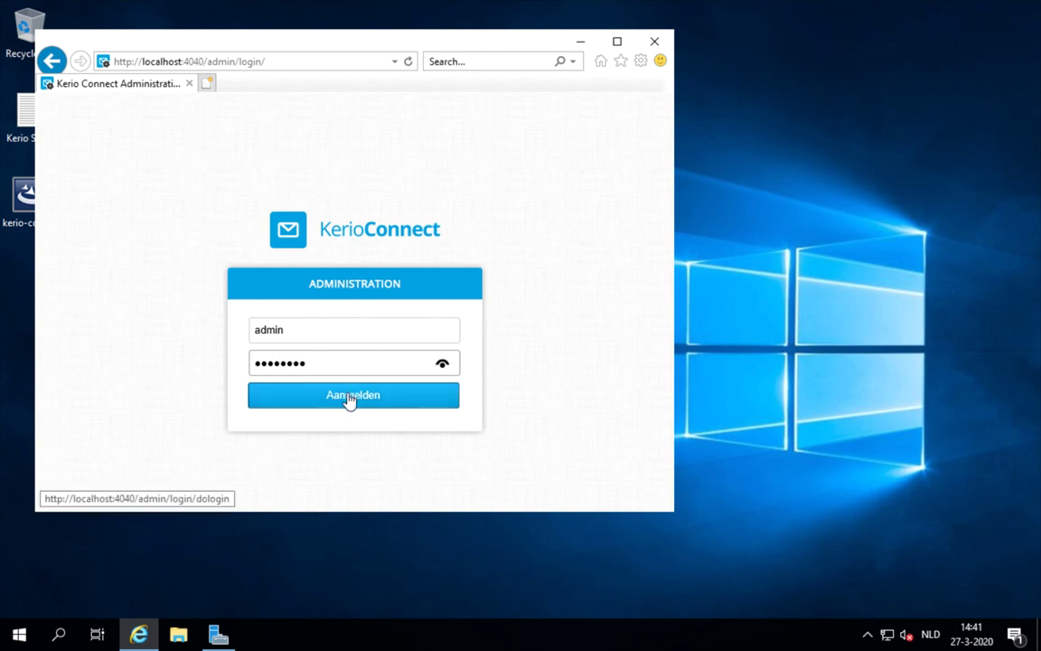
click(349, 399)
click(442, 495)
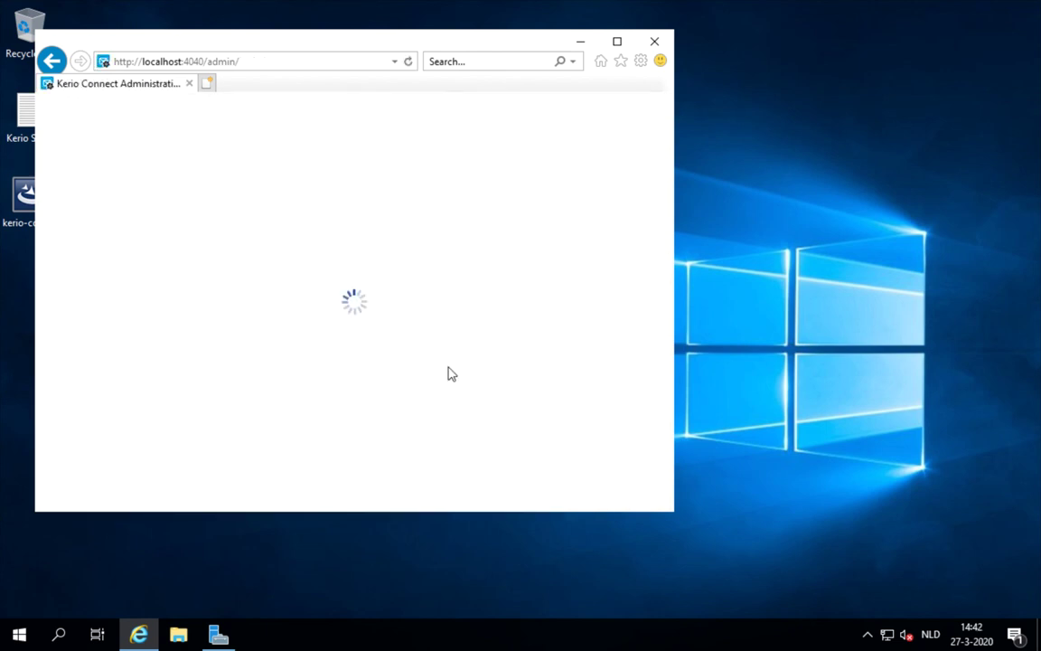
drag(423, 40, 449, 21)
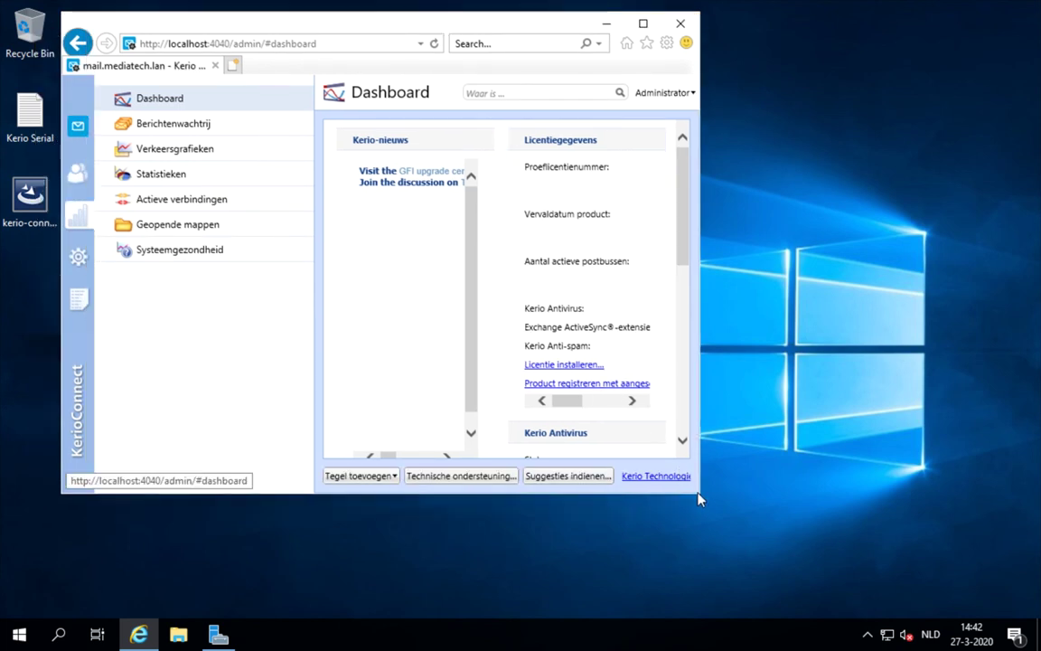
- Widen and heighten the browser window, then set the administration language to English
drag(701, 491, 995, 493)
drag(729, 493, 730, 578)
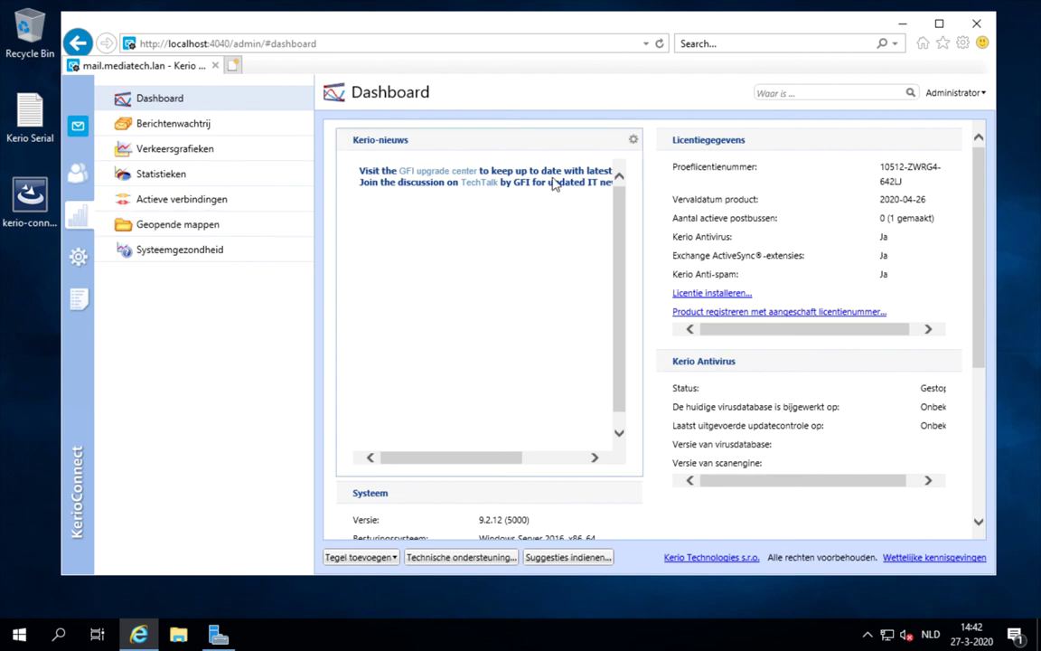
click(985, 95)
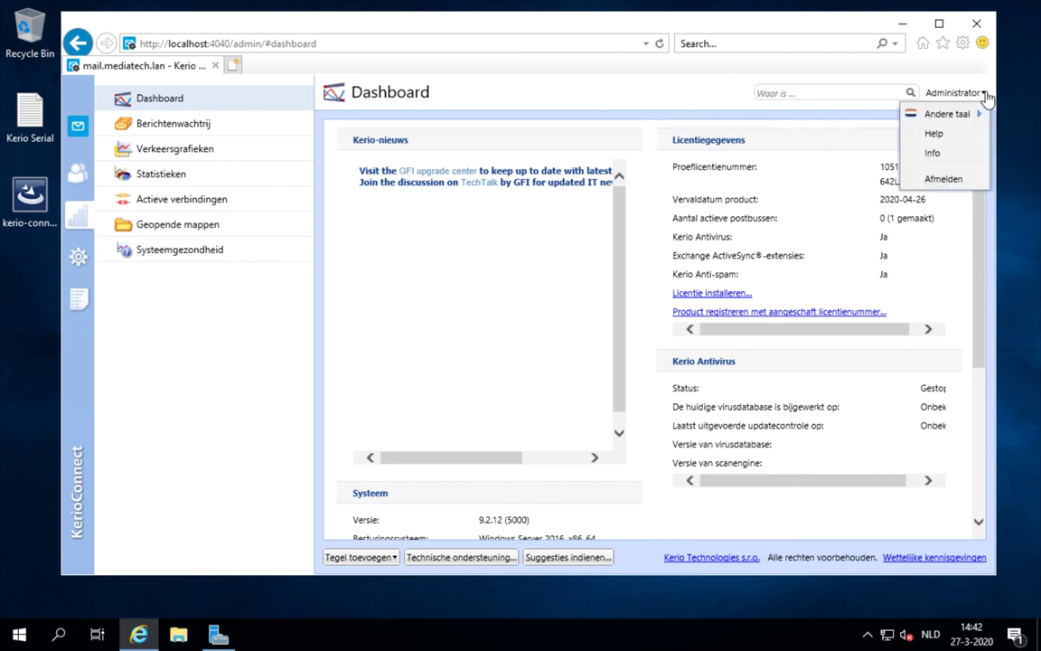
mouse_move(976, 115)
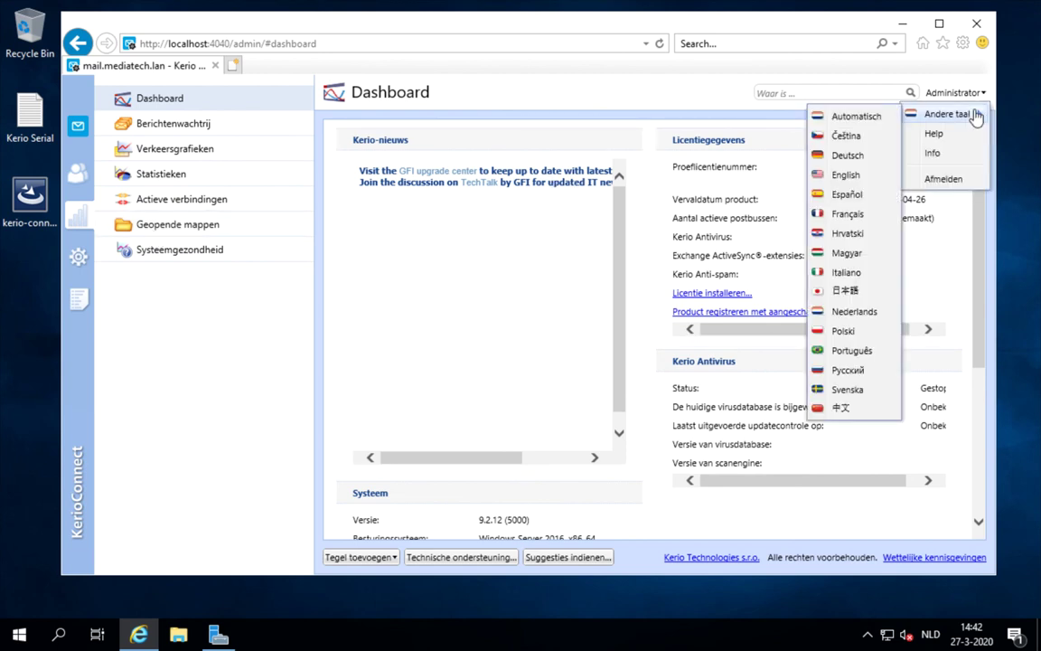
click(862, 119)
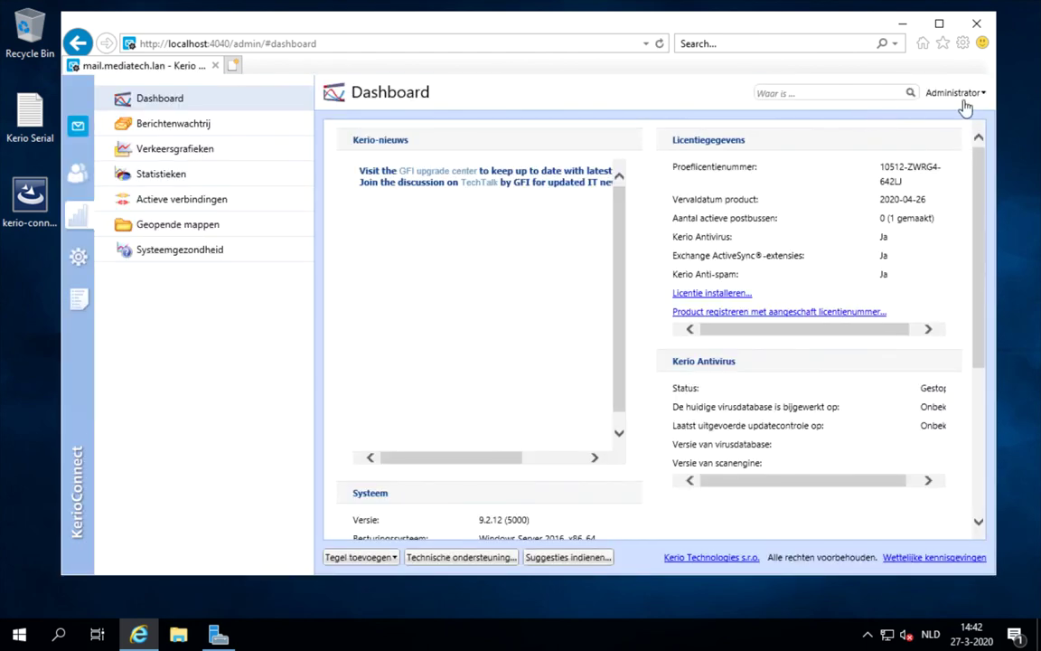
click(979, 94)
mouse_move(967, 118)
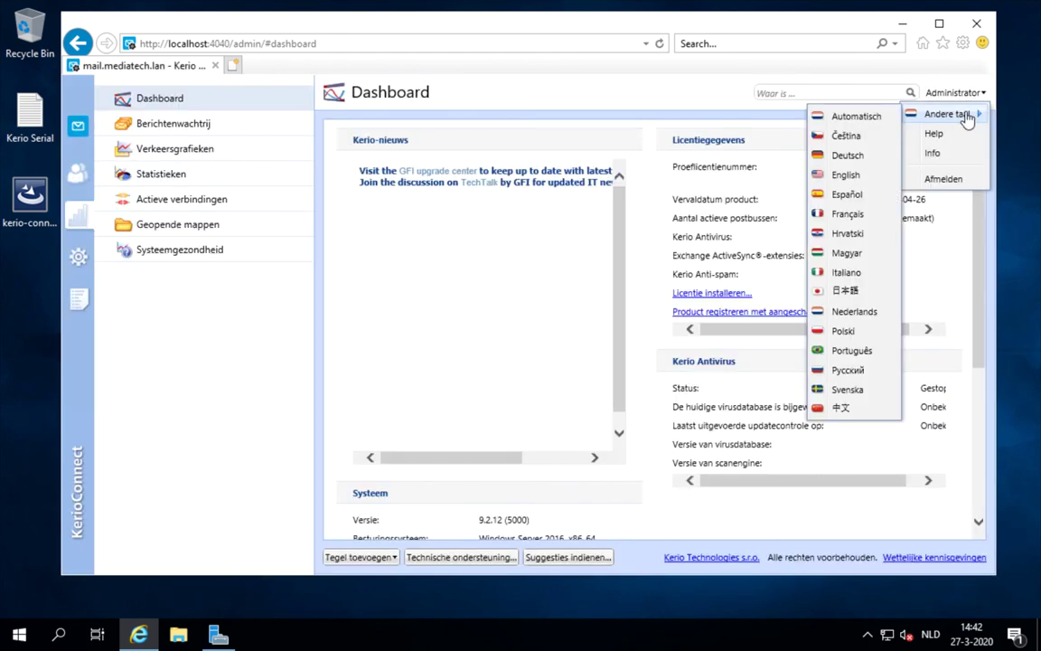
click(836, 175)
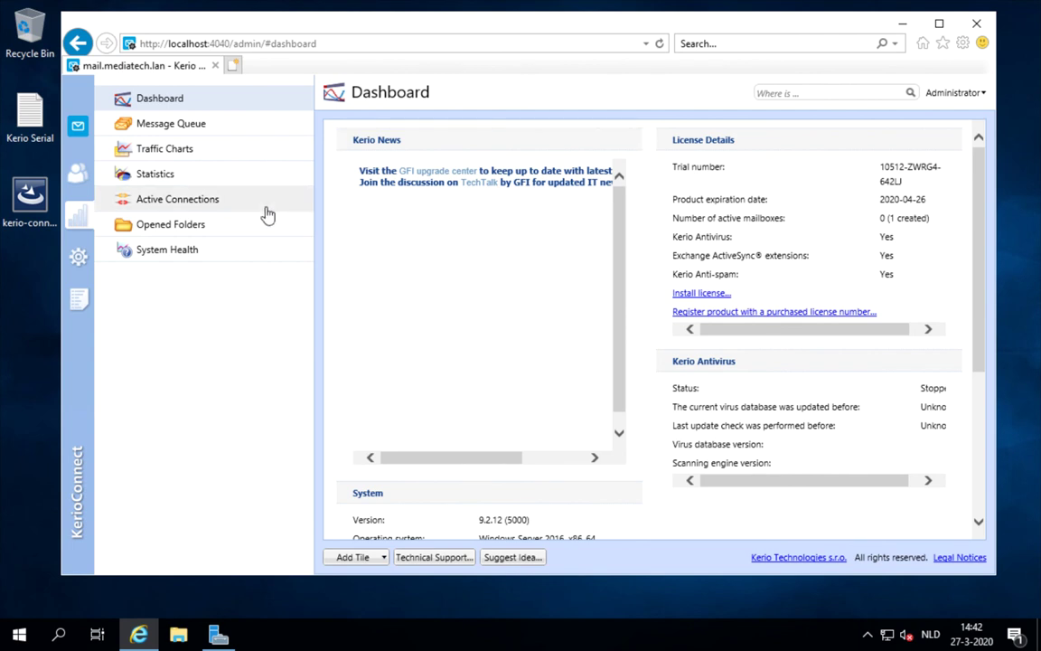
- Browse the Dashboard, Accounts, Status and Configuration sections, ending on the empty Config log
click(80, 126)
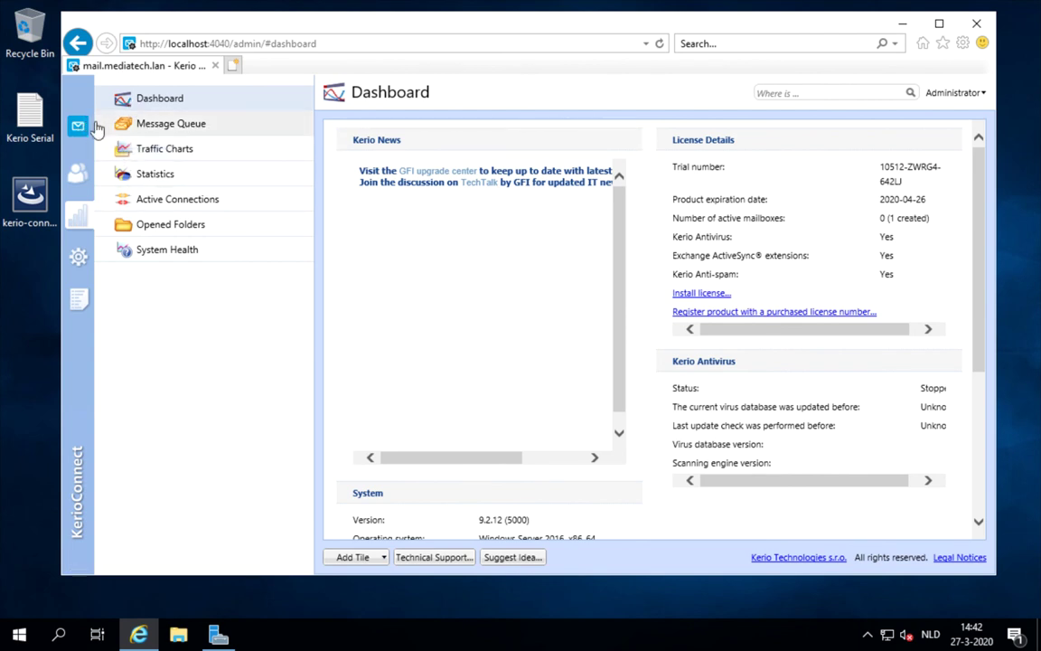
click(78, 177)
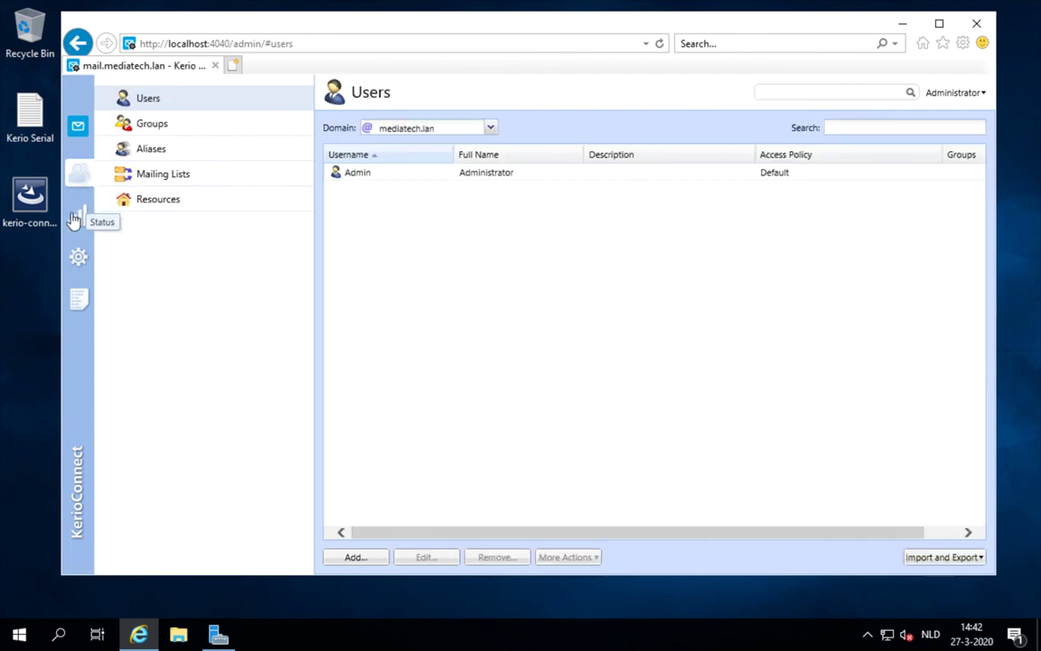
click(76, 219)
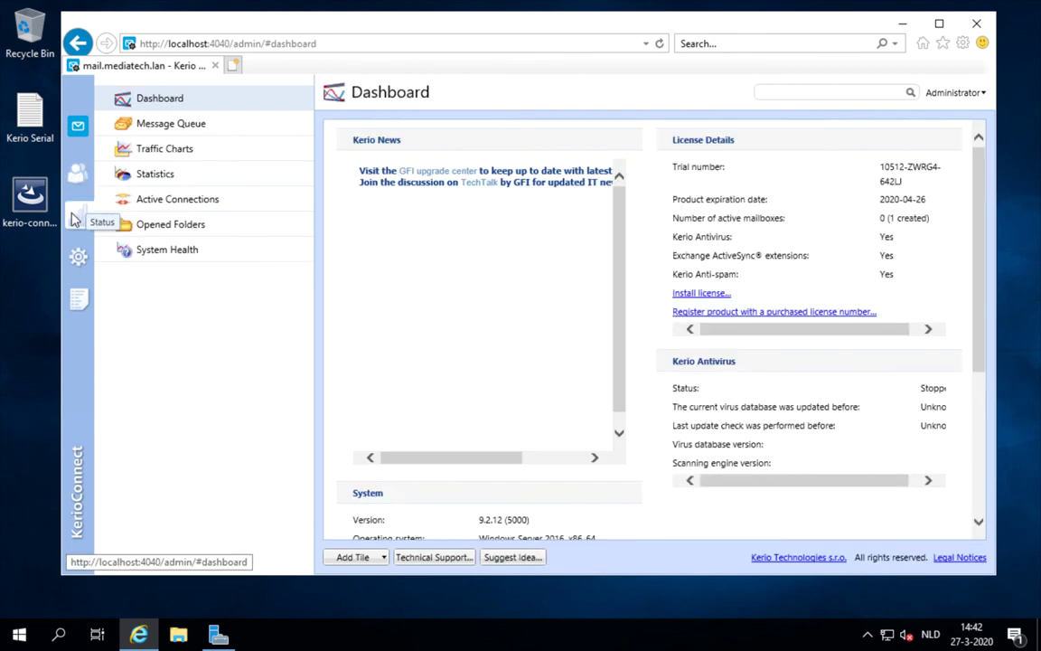
click(77, 259)
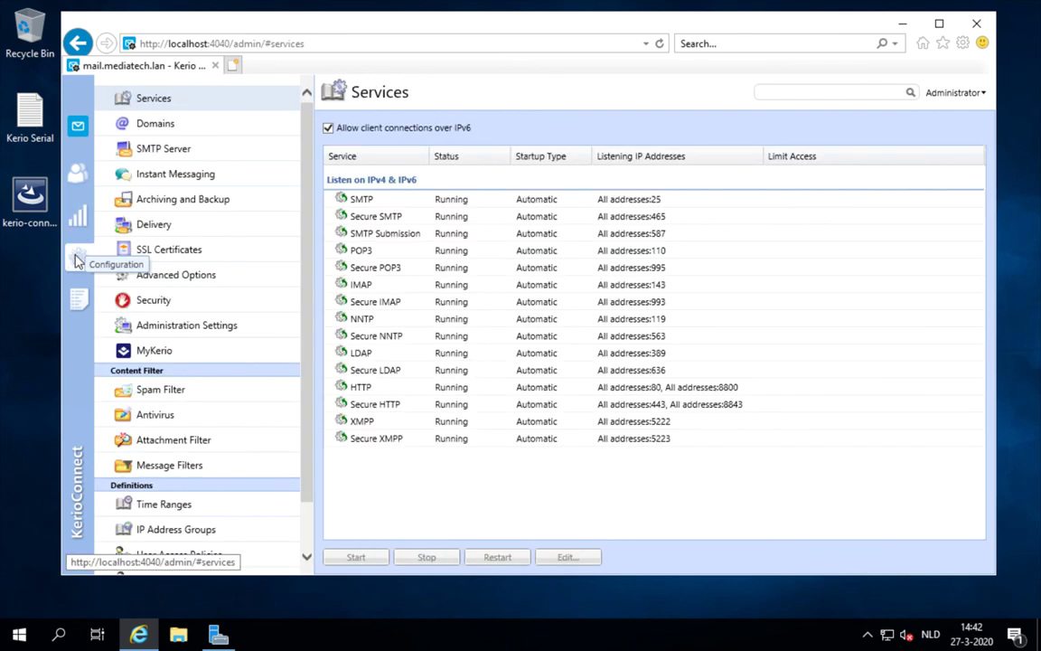
click(78, 301)
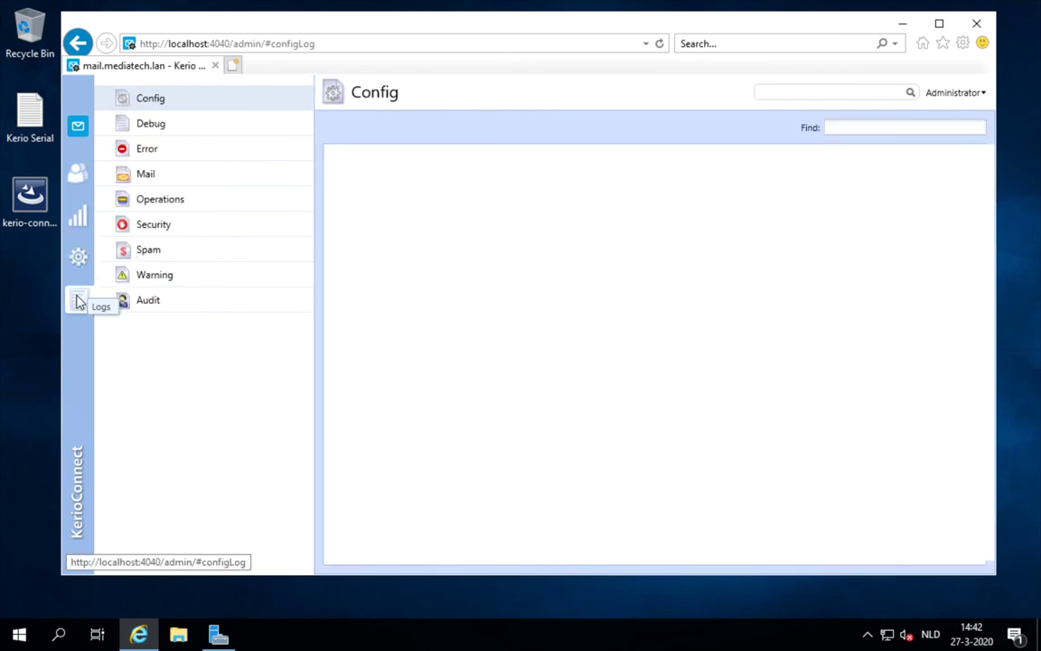